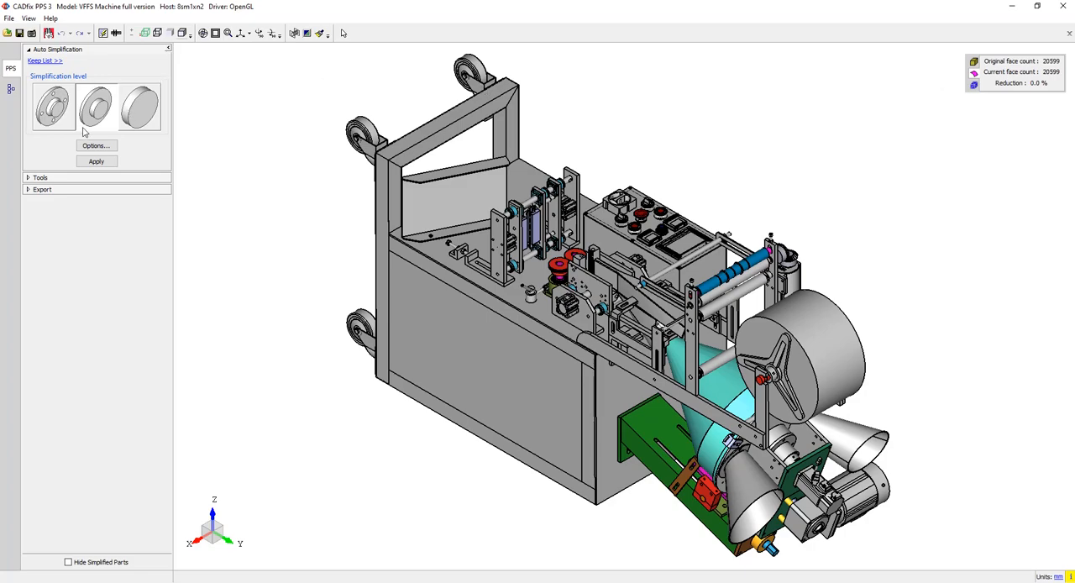
- Set the bounding-box limit for removing small bodies to 69.513, picked from the small handle body beside the green bearing housing
click(48, 176)
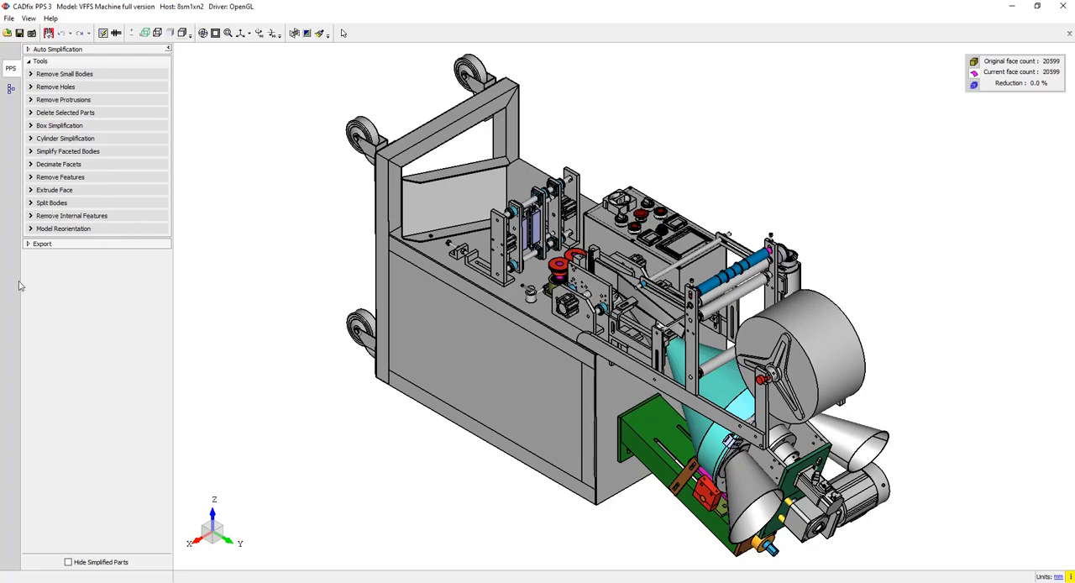
middle_drag(305, 204, 603, 253)
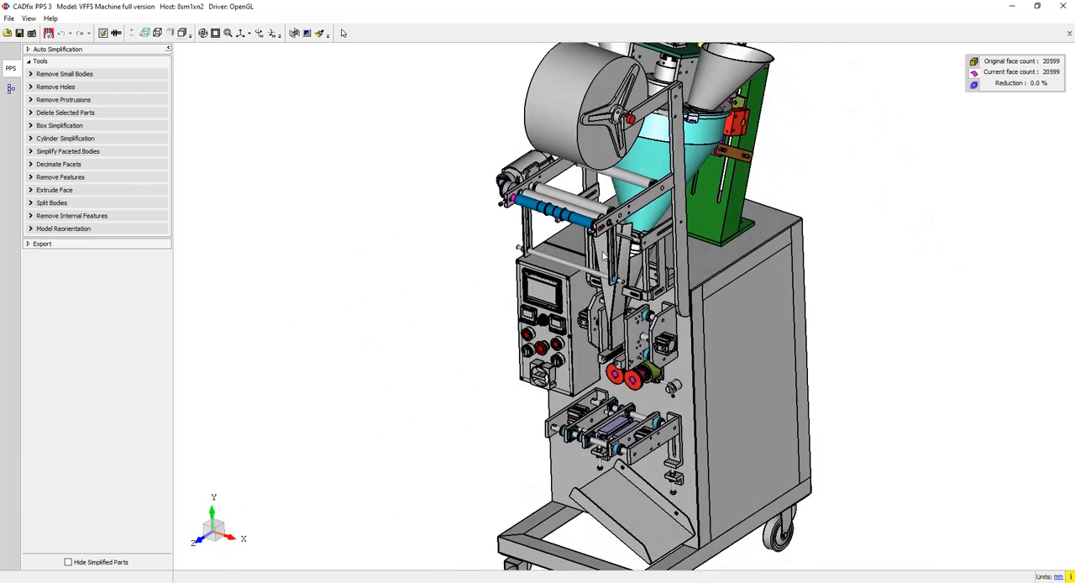
scroll(603, 256, down, 2)
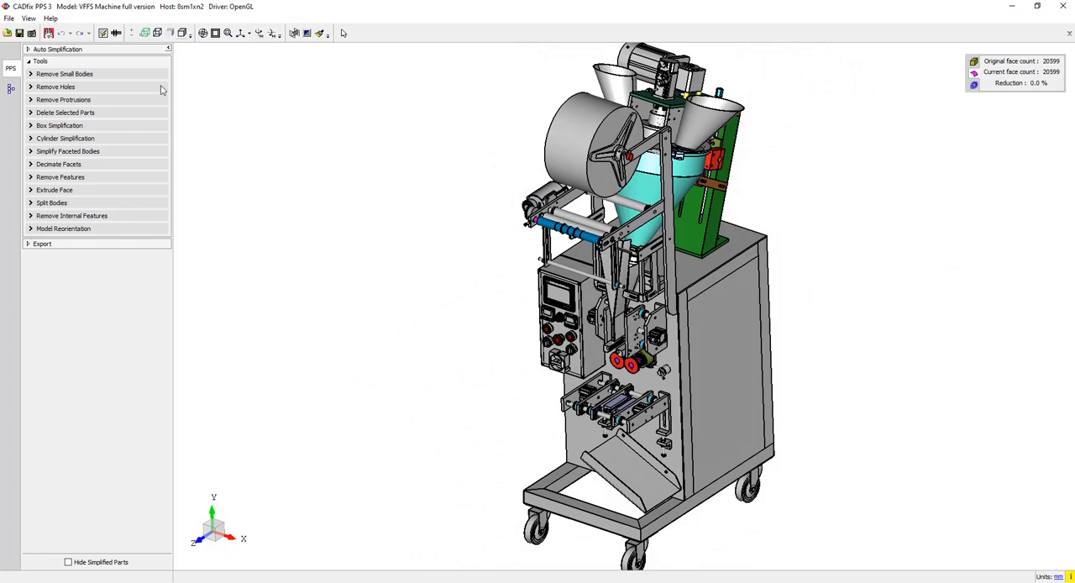
click(64, 74)
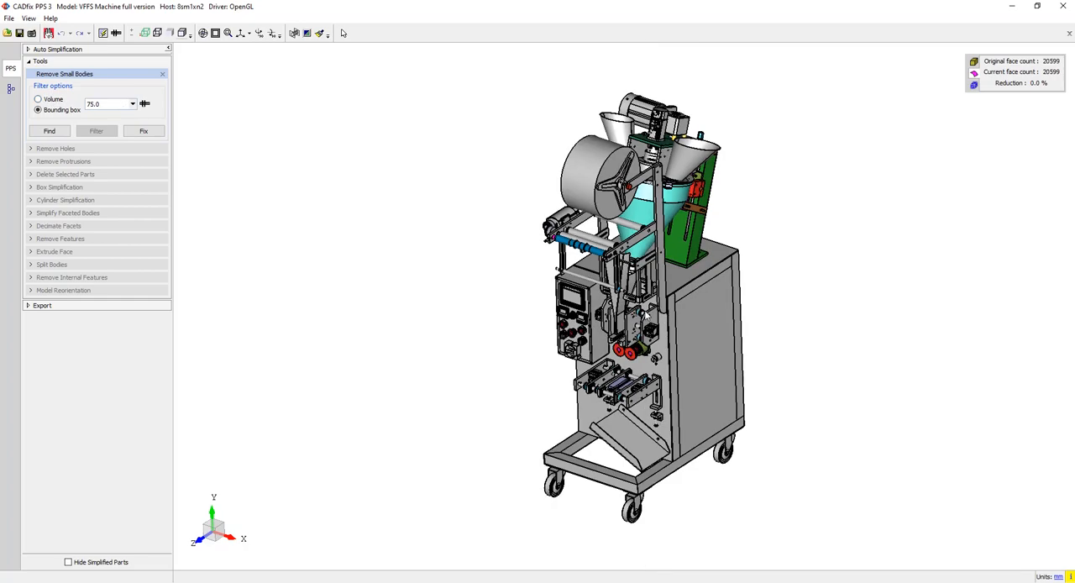
scroll(647, 316, up, 8)
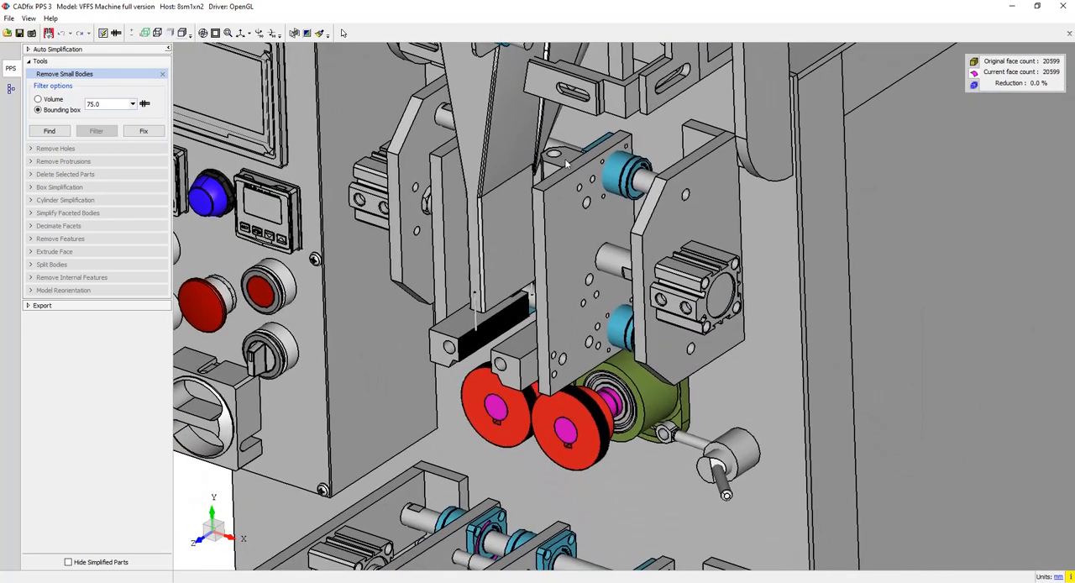
middle_drag(566, 163, 522, 147)
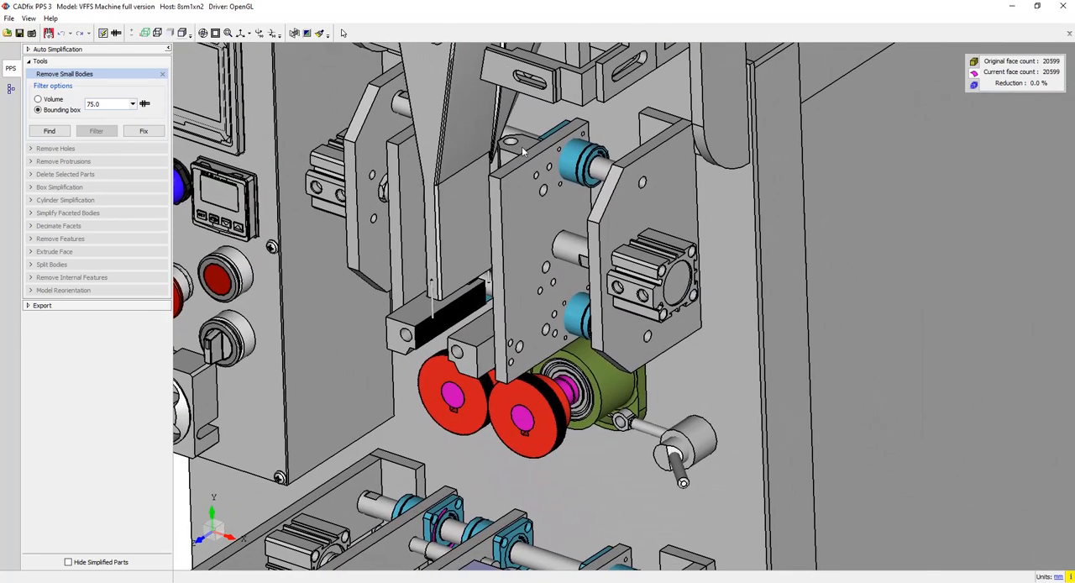
click(144, 104)
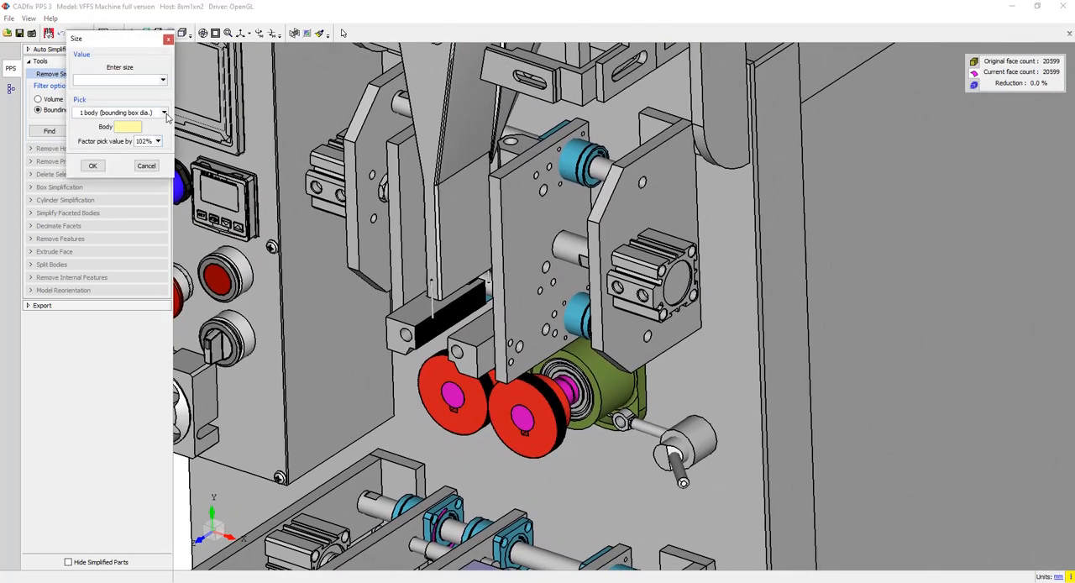
click(223, 283)
click(225, 283)
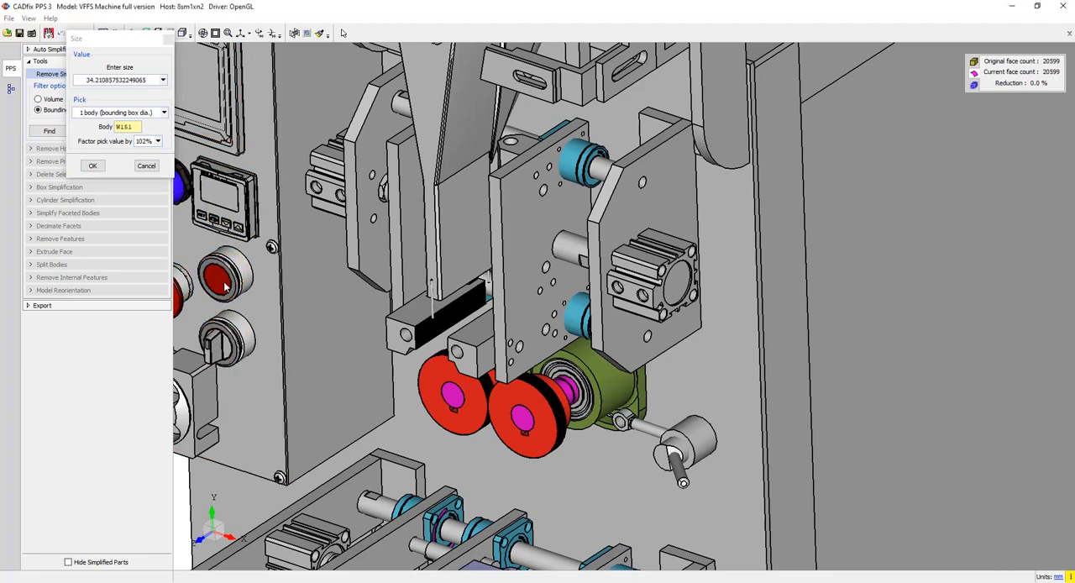
click(571, 392)
click(670, 455)
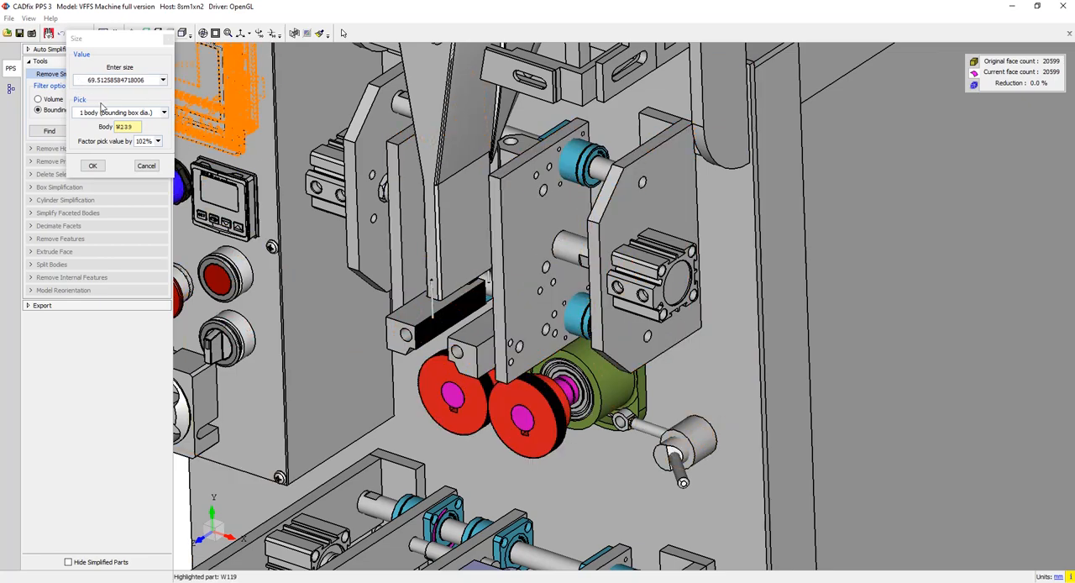
click(94, 165)
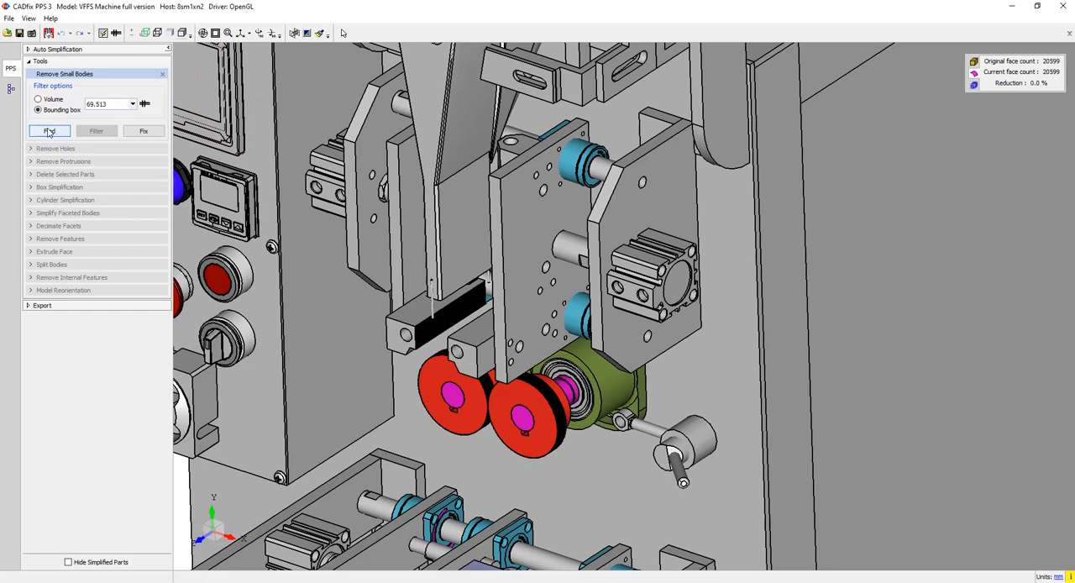
- Find and remove all bodies within the bounding-box limit, and finish small-body removal
click(49, 132)
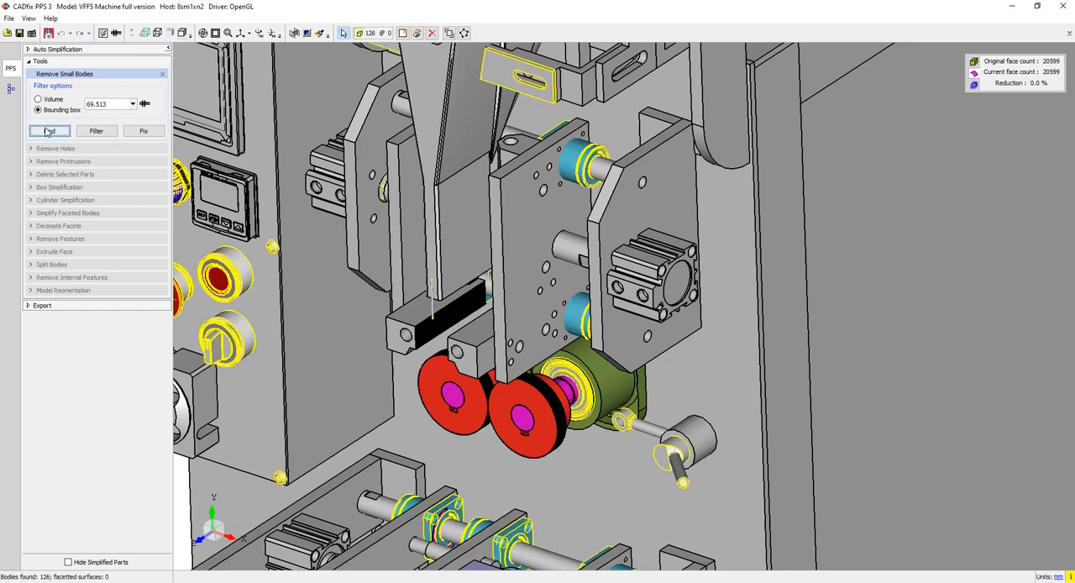
click(150, 136)
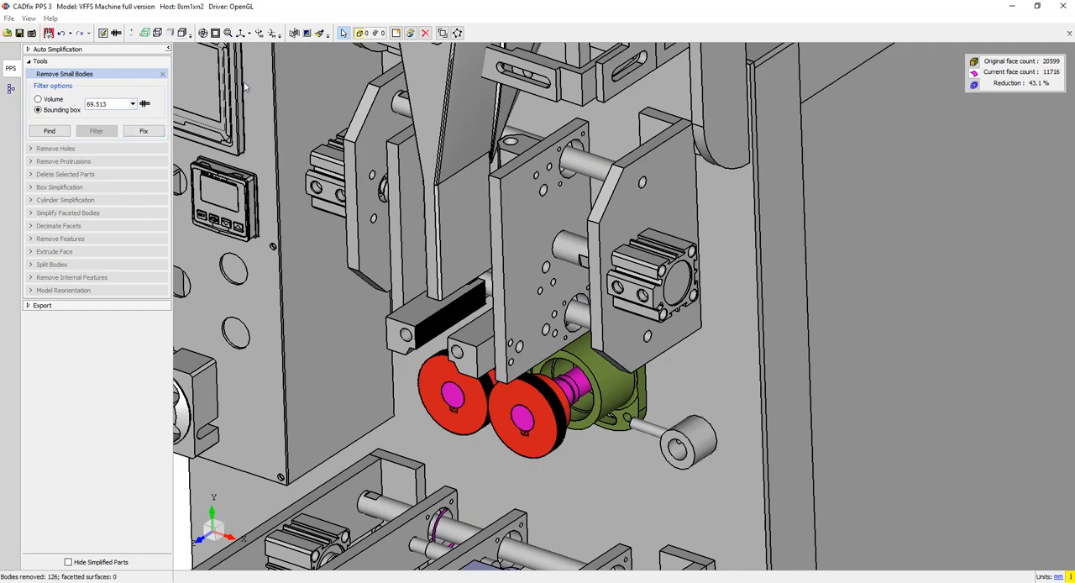
click(216, 33)
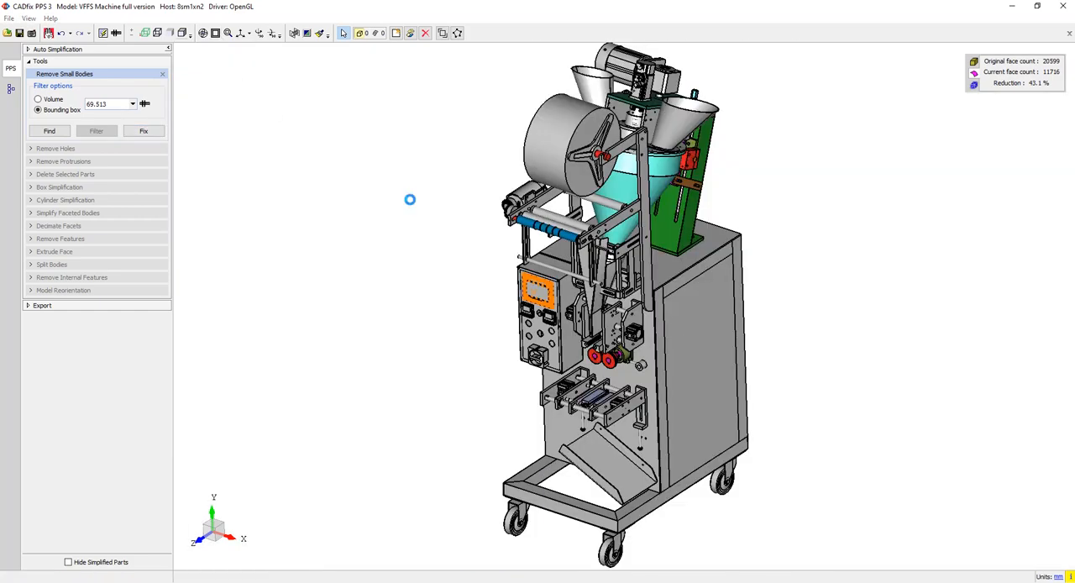
middle_drag(879, 333, 847, 348)
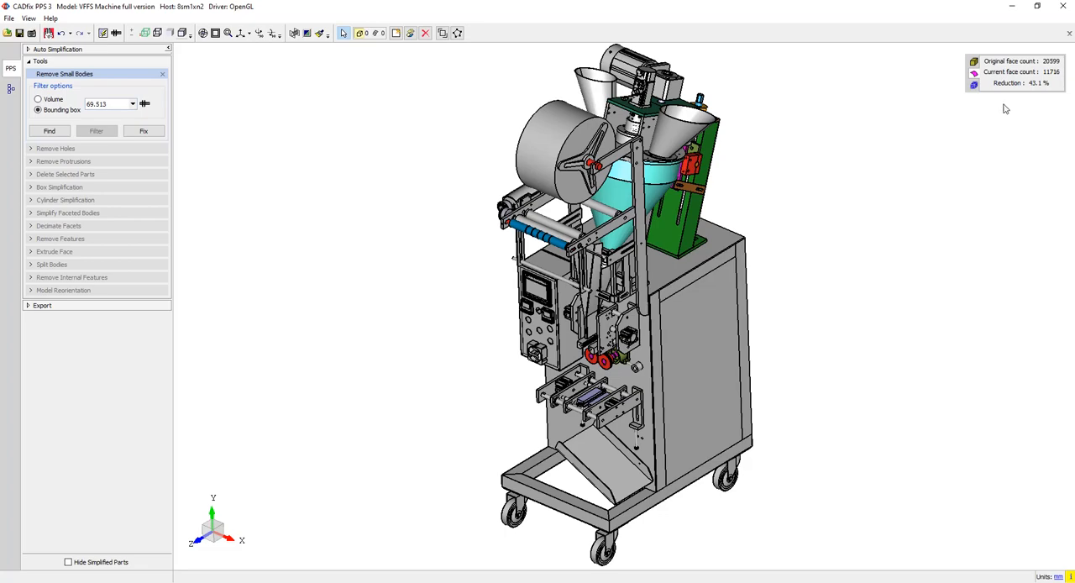
click(162, 73)
- Configure hole removal for all three hole types with any cross-section and no exit-size check
click(65, 88)
click(82, 113)
click(131, 146)
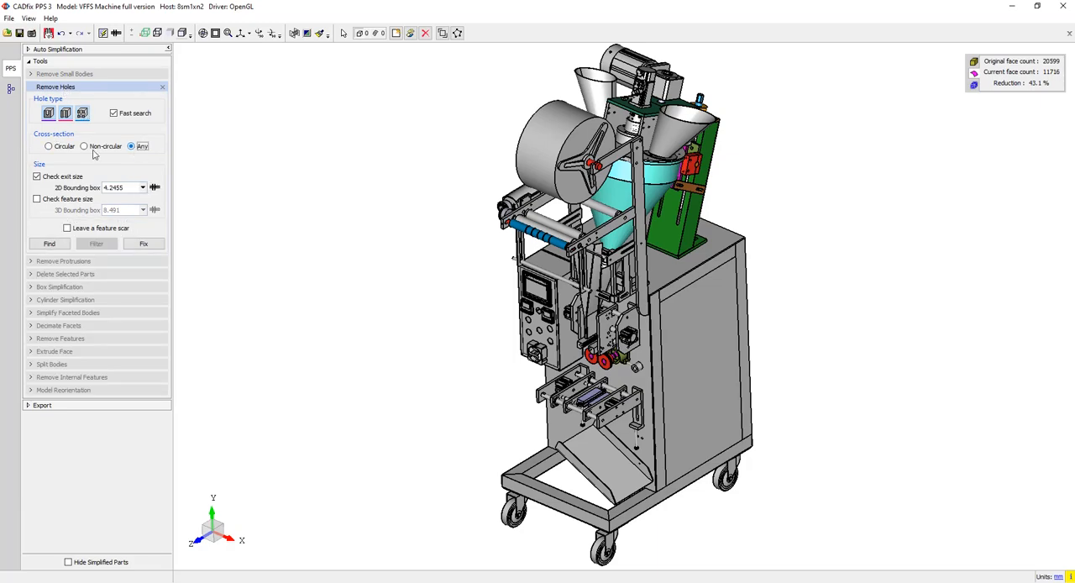
click(37, 177)
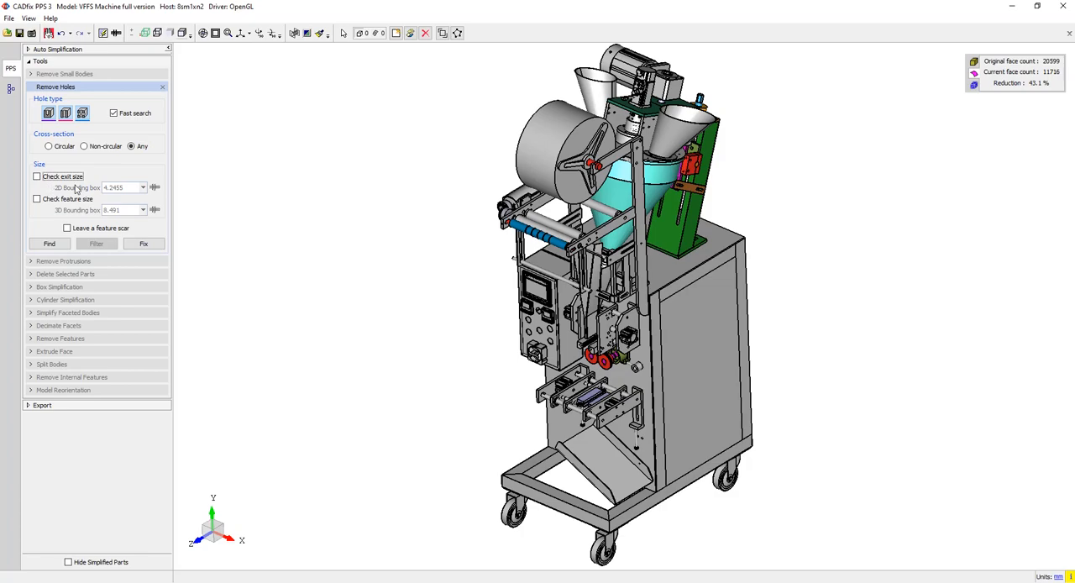
- Find and remove all matching holes across the machine, check the plates up close, and finish hole removal
click(43, 244)
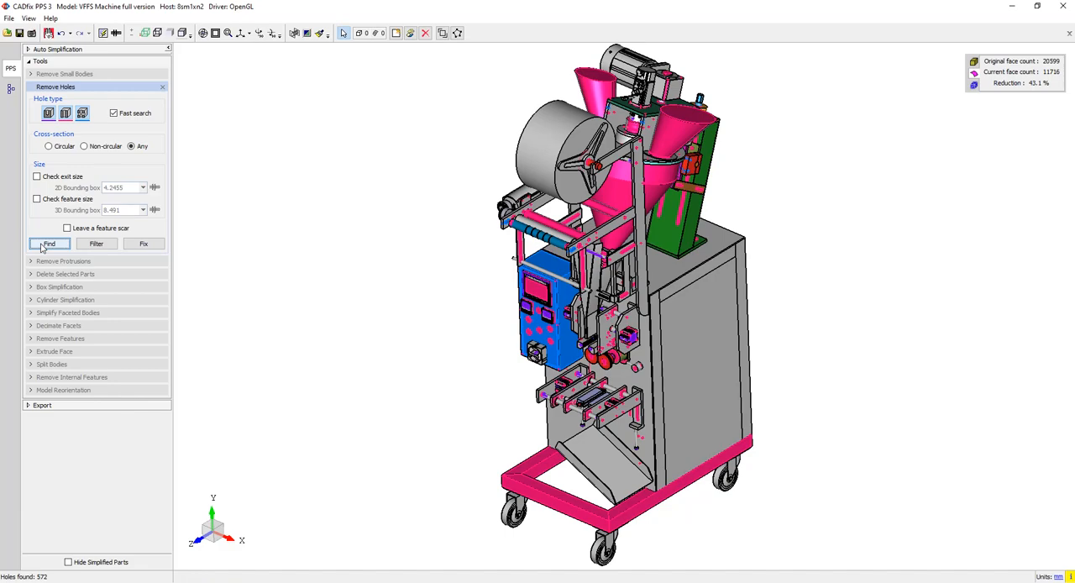
click(145, 244)
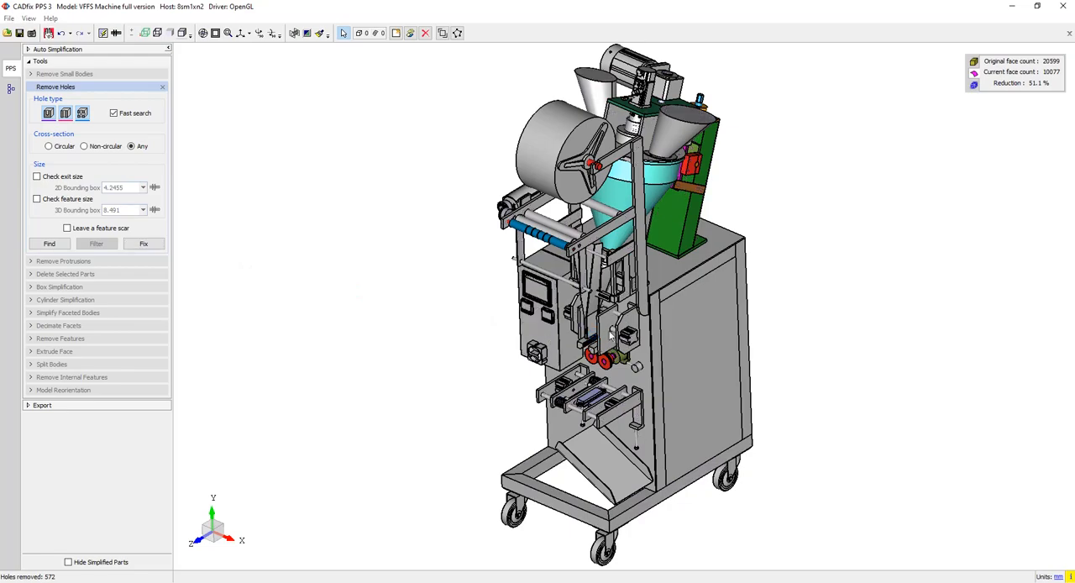
scroll(608, 340, up, 2)
scroll(608, 340, up, 7)
middle_drag(561, 396, 644, 187)
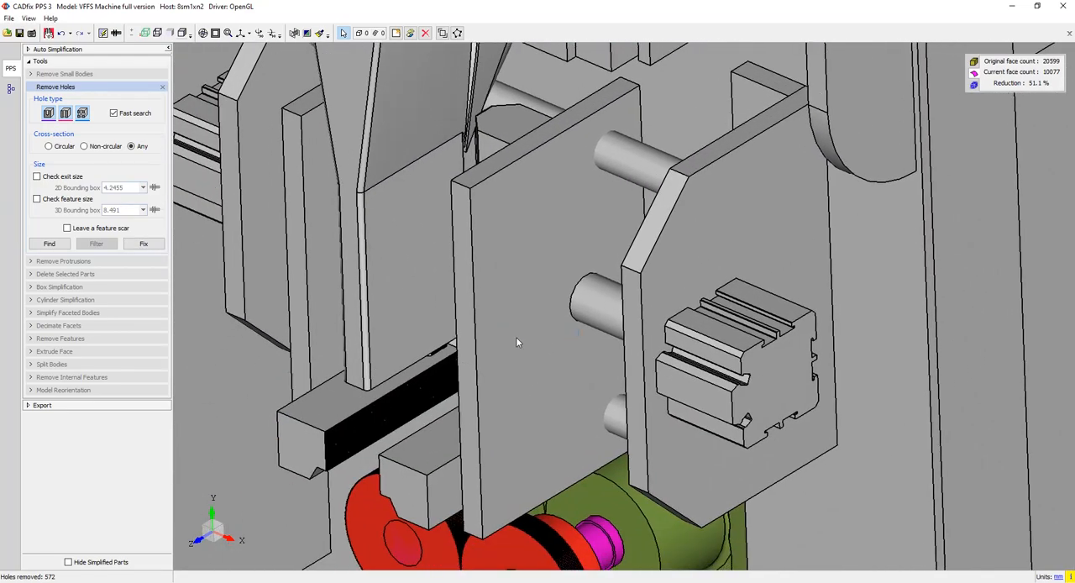
click(216, 33)
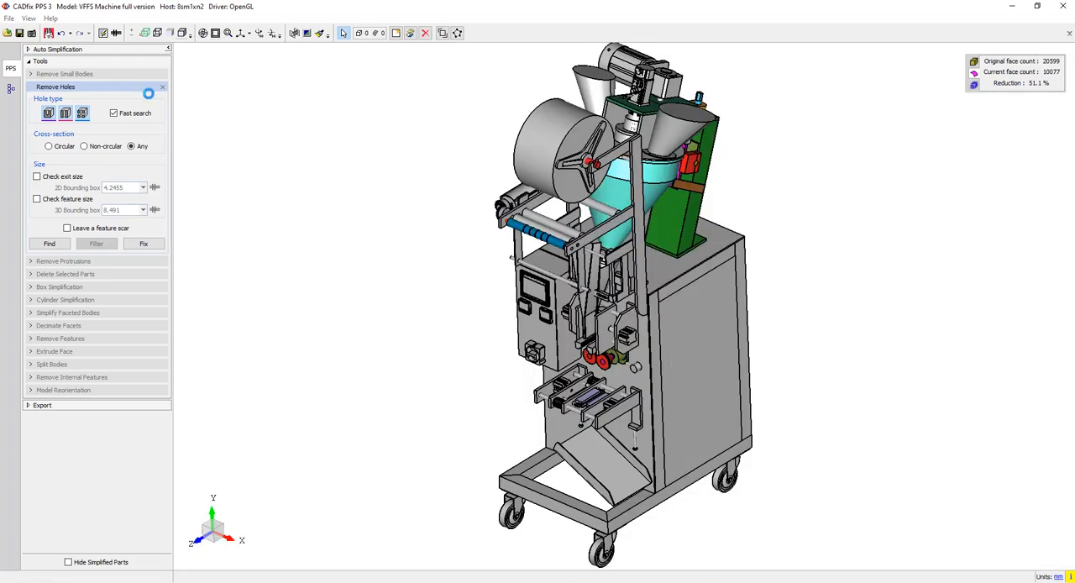
click(162, 86)
- Find protrusions of any cross-section with a base size limit of 4.2455 and inspect the raised lettering on the controller
click(63, 100)
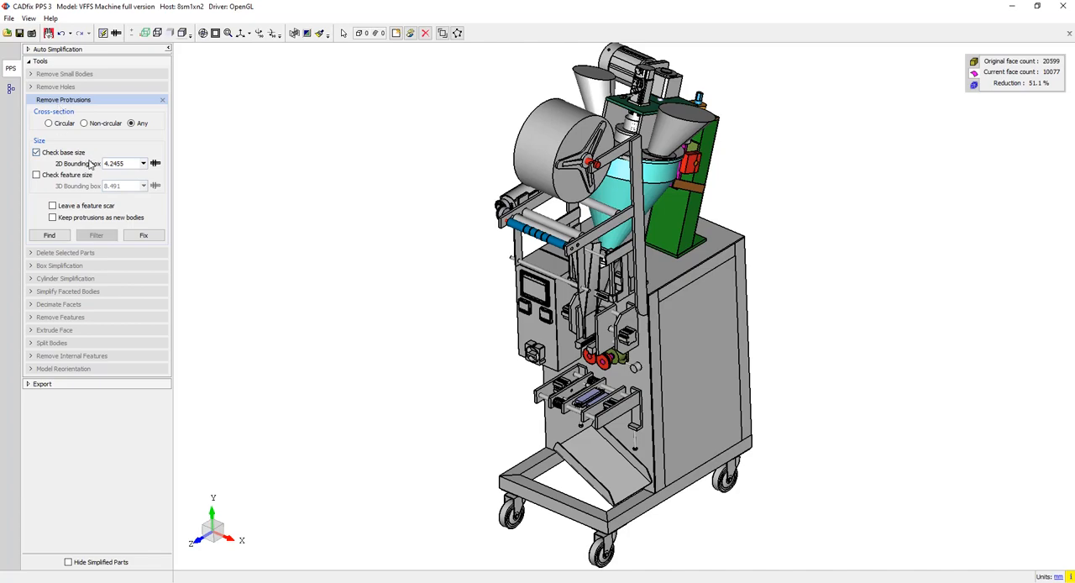
click(48, 234)
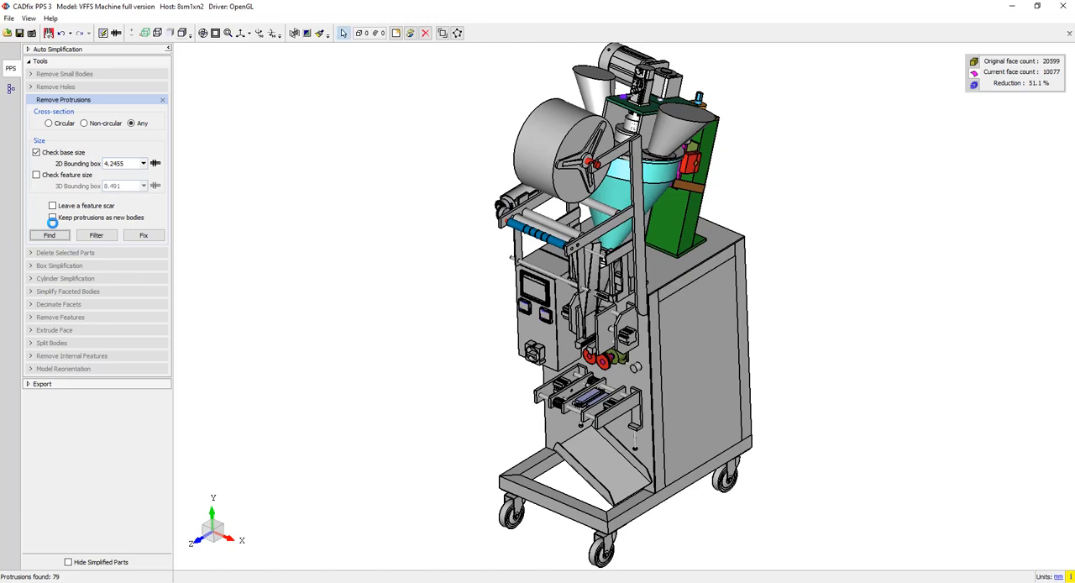
click(227, 33)
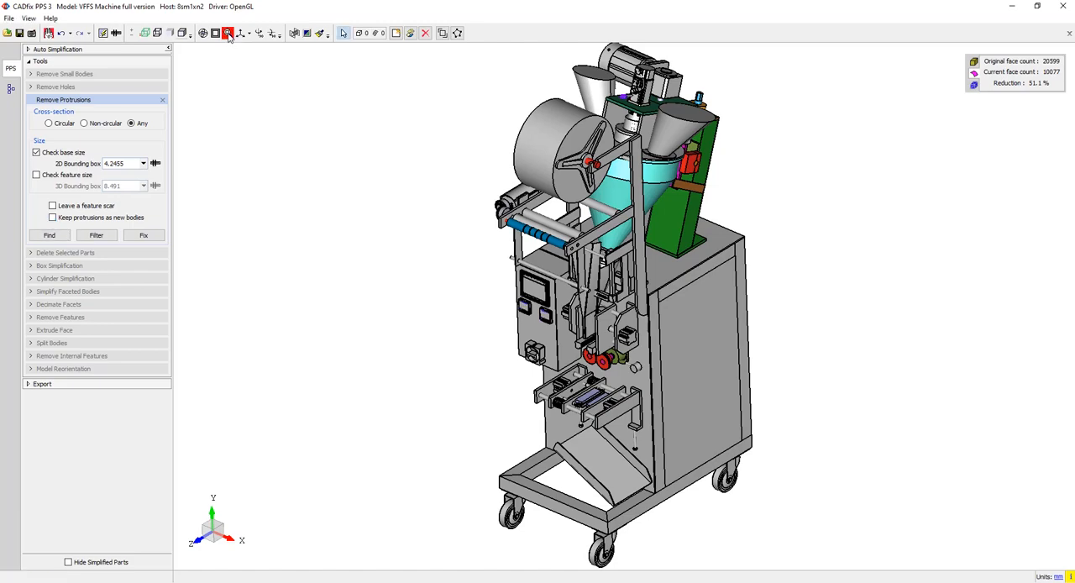
drag(511, 289, 554, 317)
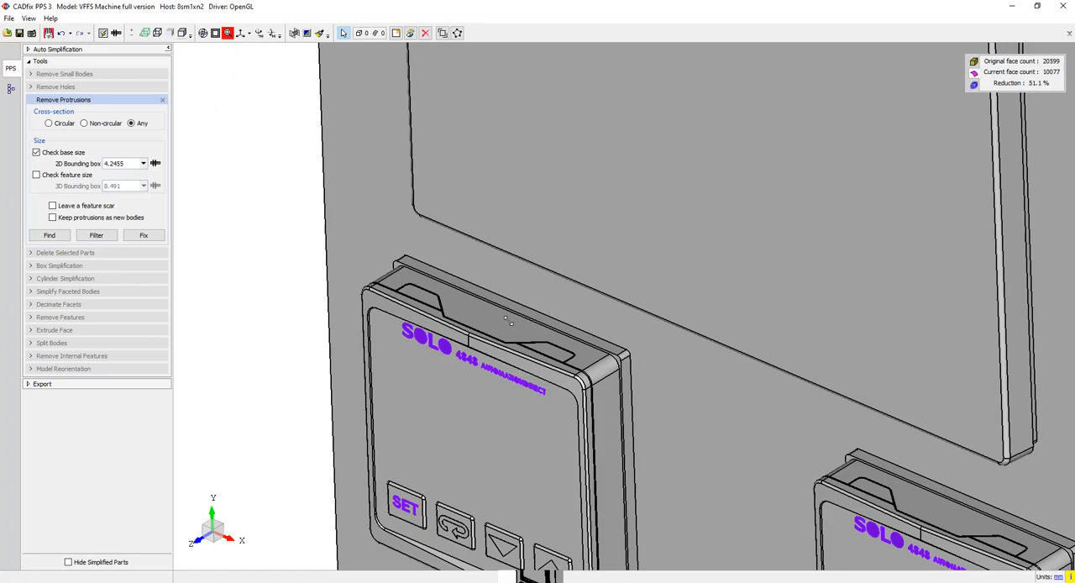
drag(404, 312, 458, 354)
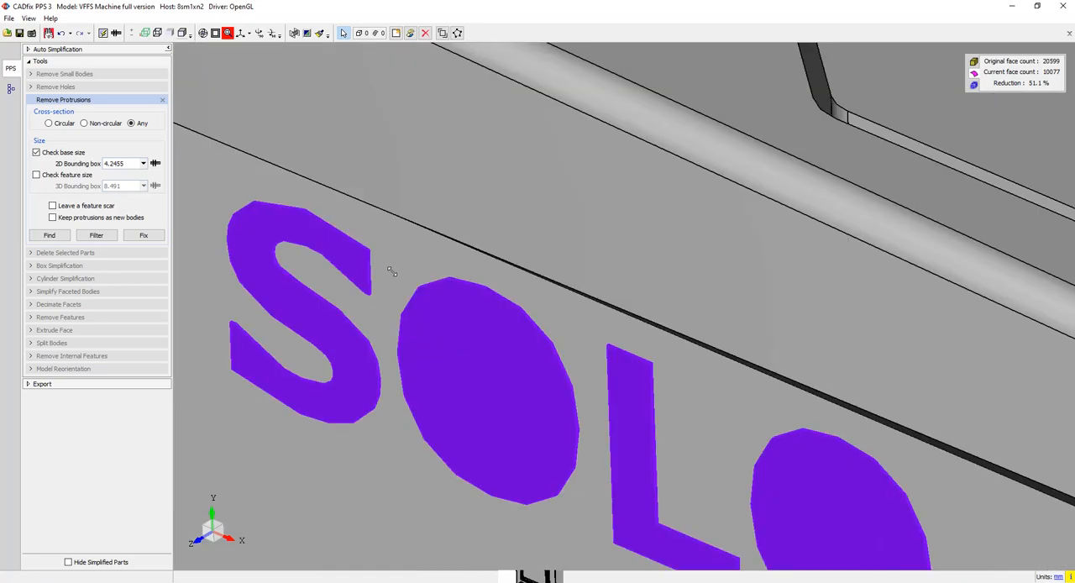
click(227, 33)
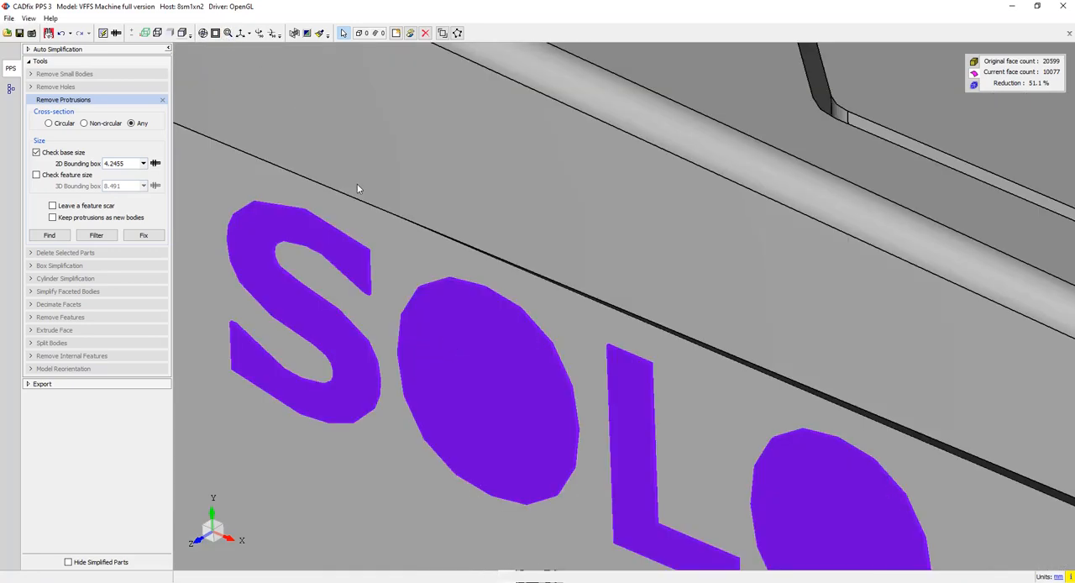
scroll(550, 344, down, 5)
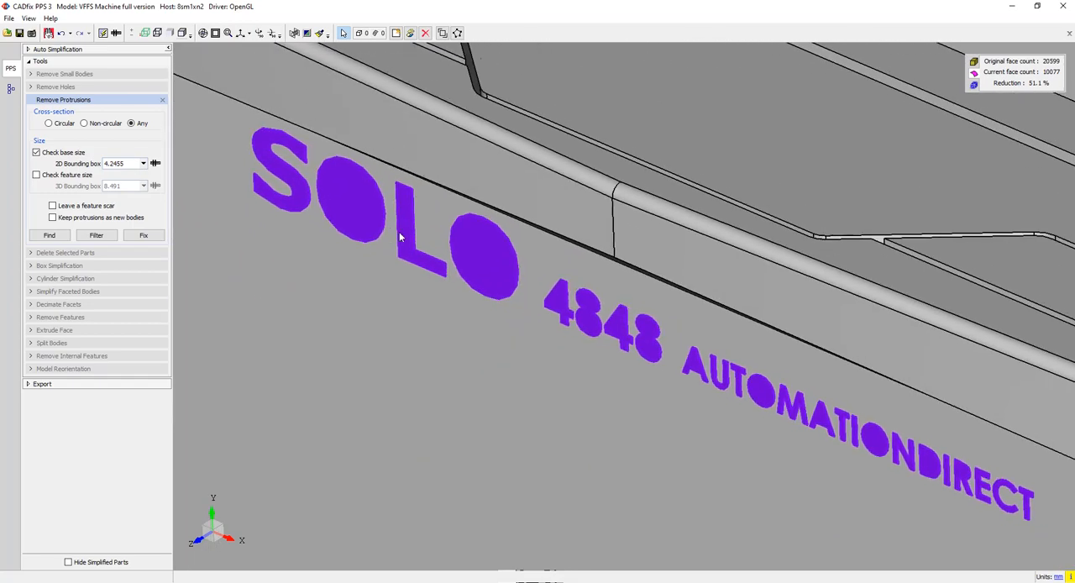
- Remove the found protrusions, show the whole machine, and finish protrusion removal
click(145, 235)
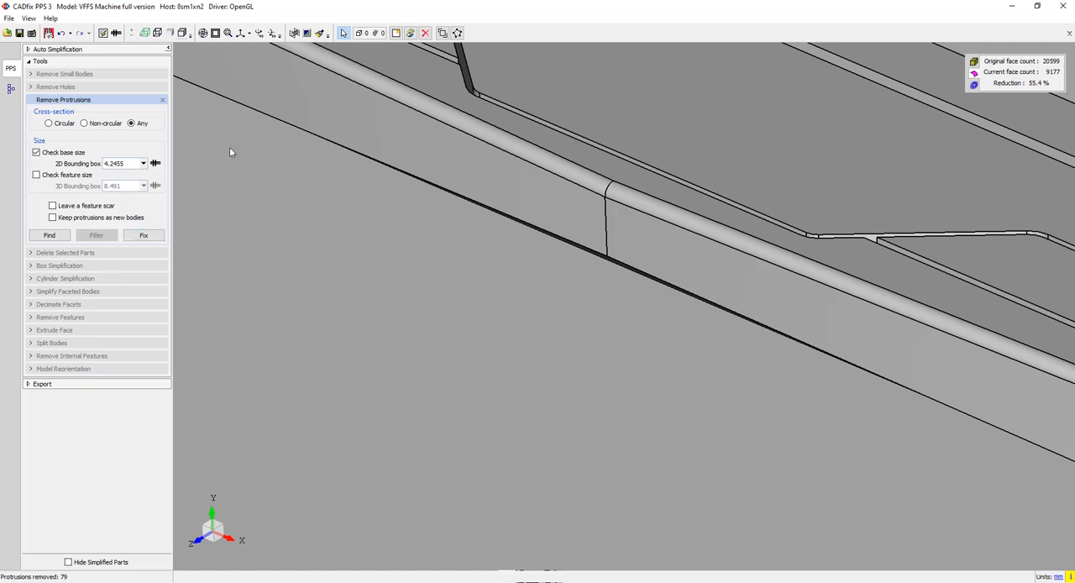
click(215, 34)
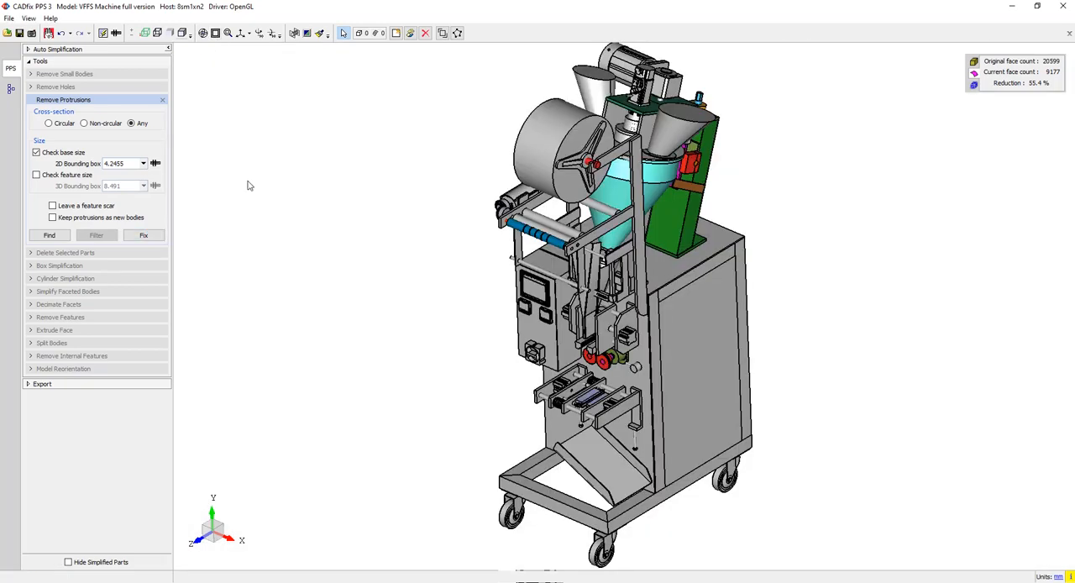
click(163, 100)
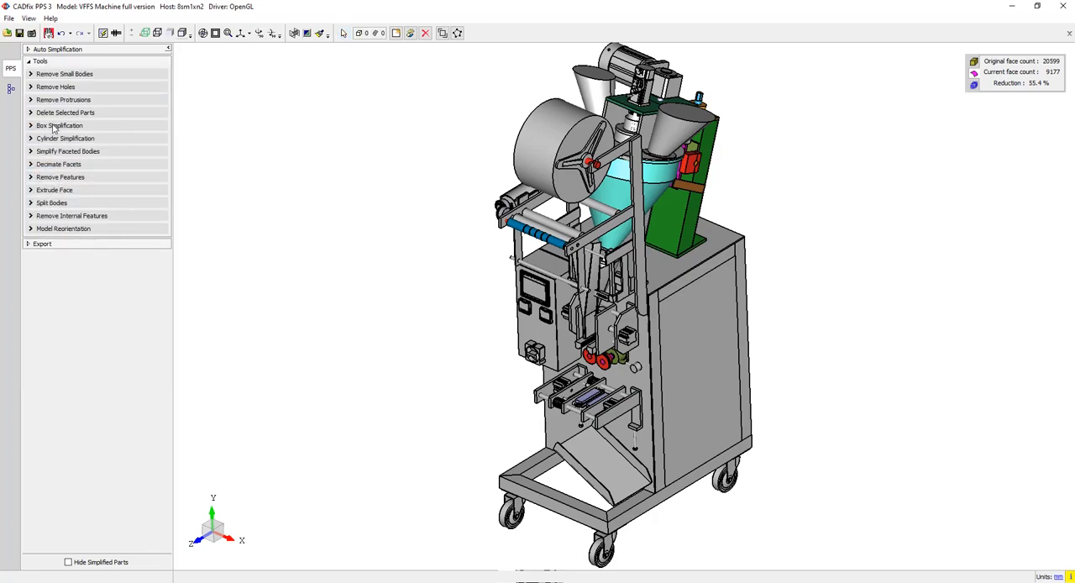
- Replace the control box, its screen, two small displays, switch, ribbed blocks and lilac sealing bar with separate simplified boxes
click(54, 126)
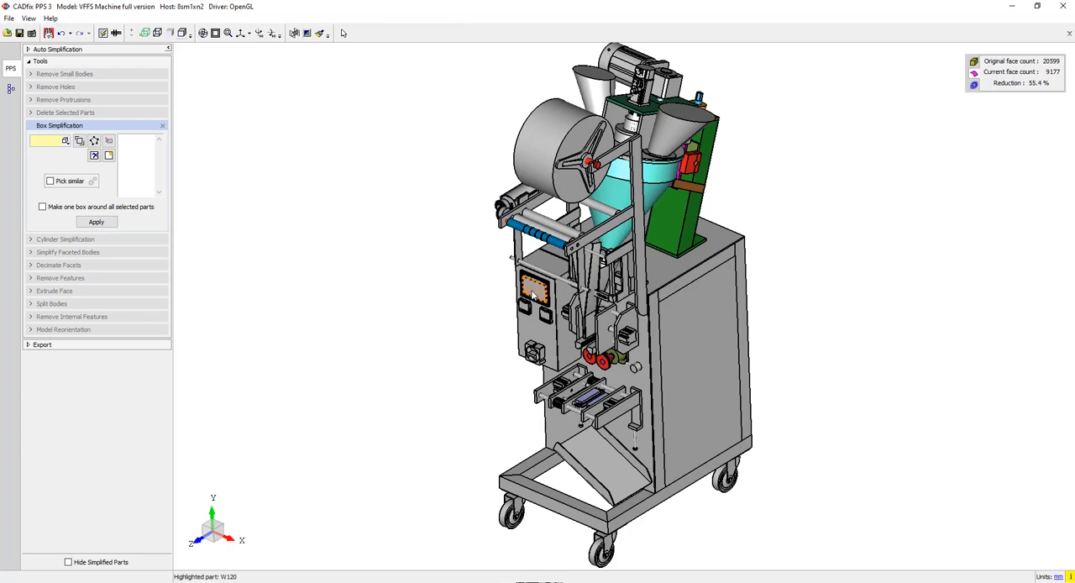
scroll(539, 295, up, 6)
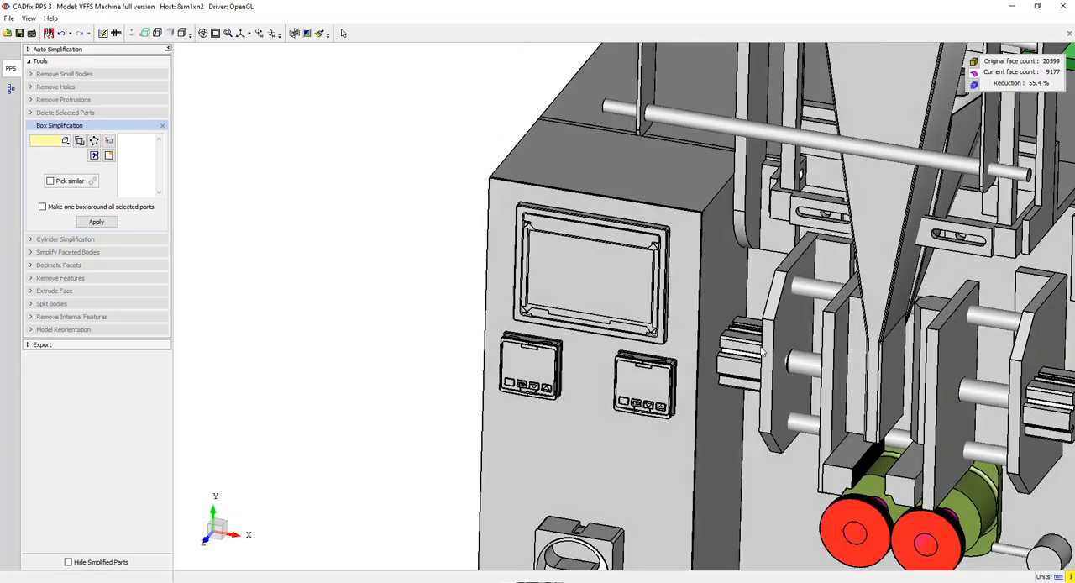
middle_drag(763, 352, 866, 445)
middle_drag(790, 433, 768, 360)
click(605, 462)
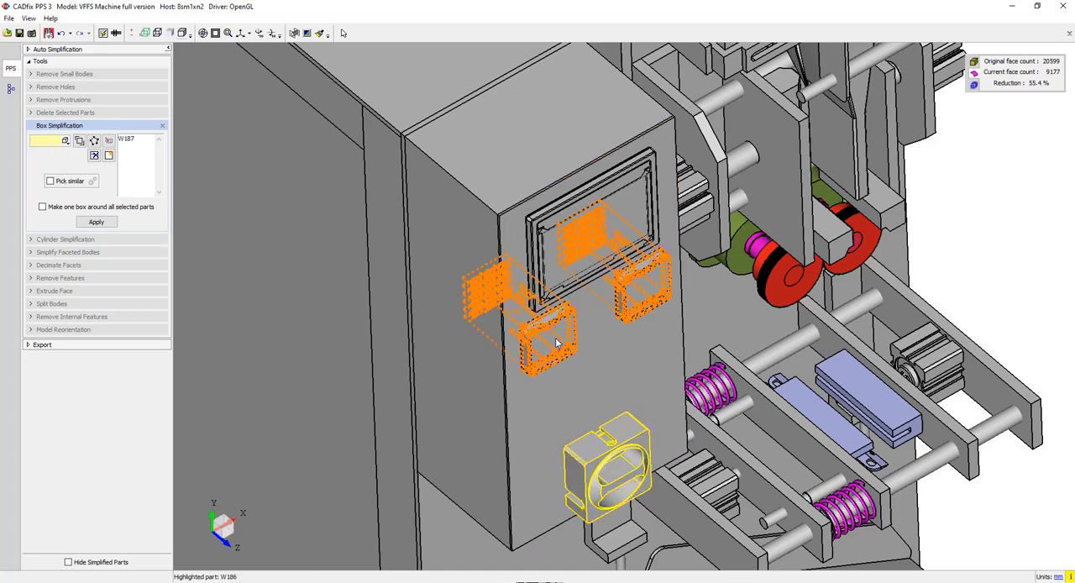
click(556, 342)
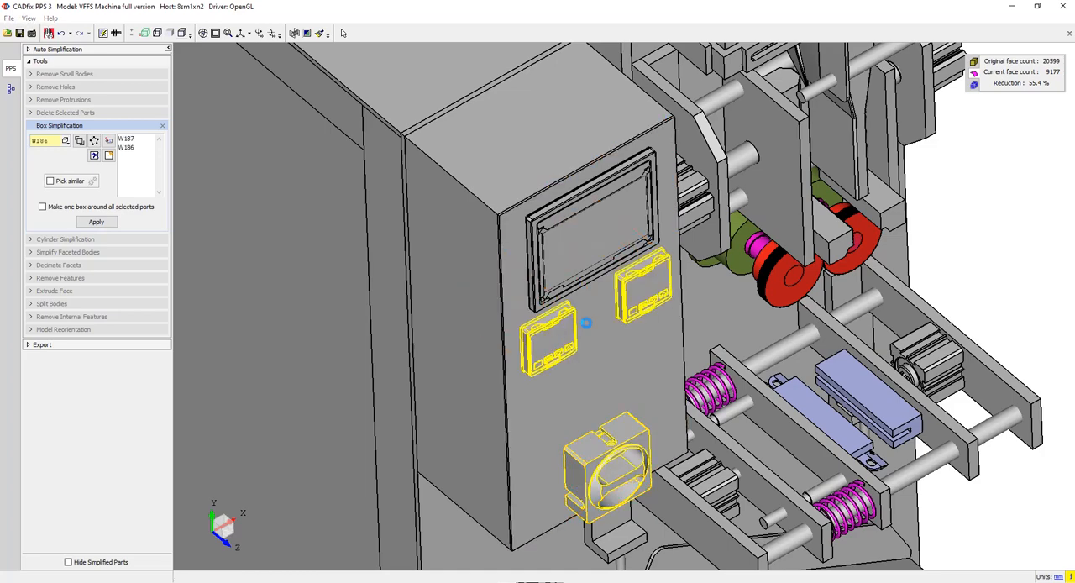
click(576, 248)
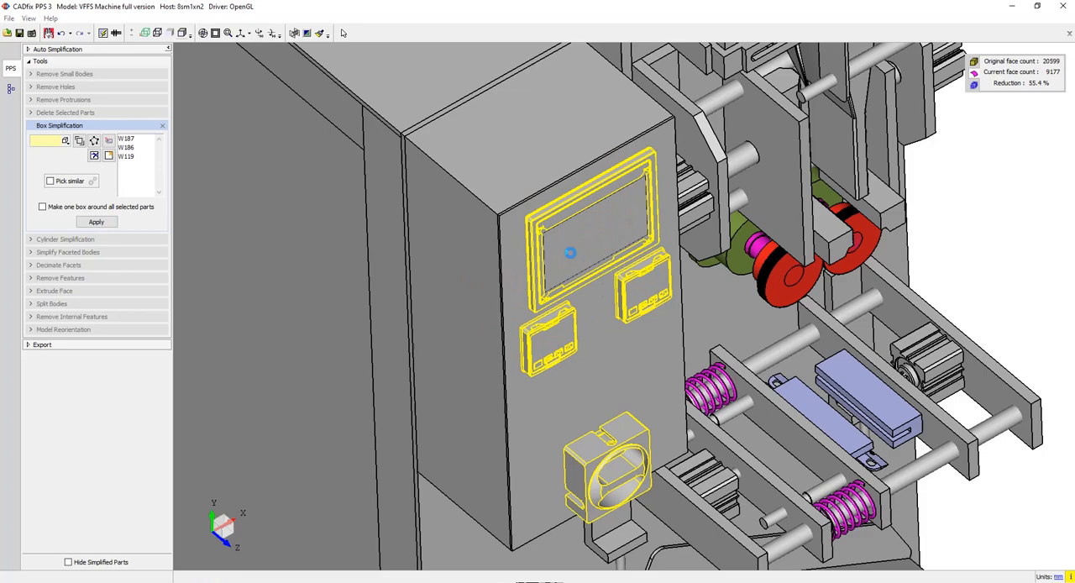
click(491, 202)
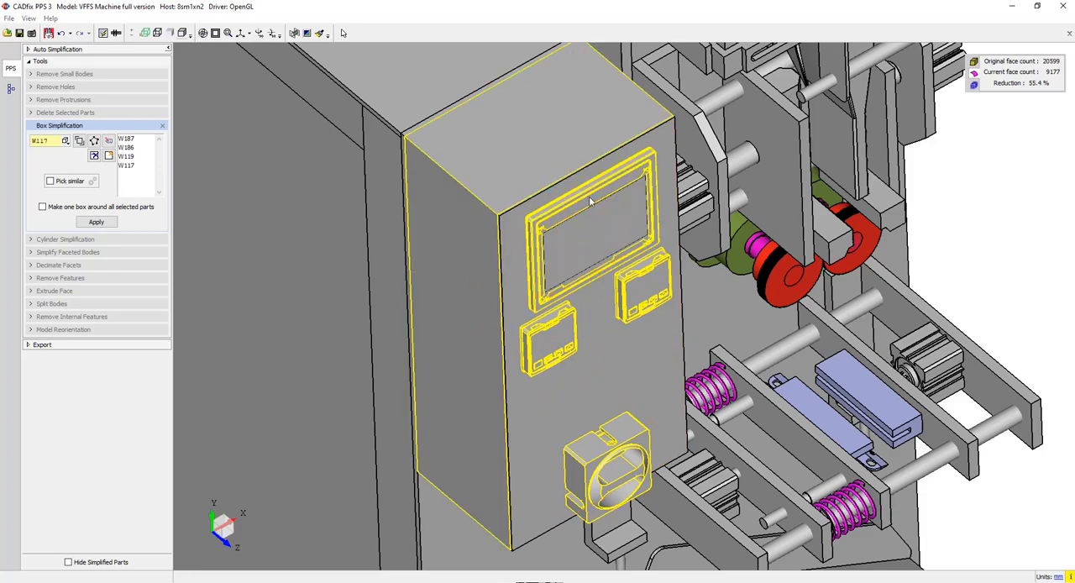
click(695, 206)
click(891, 424)
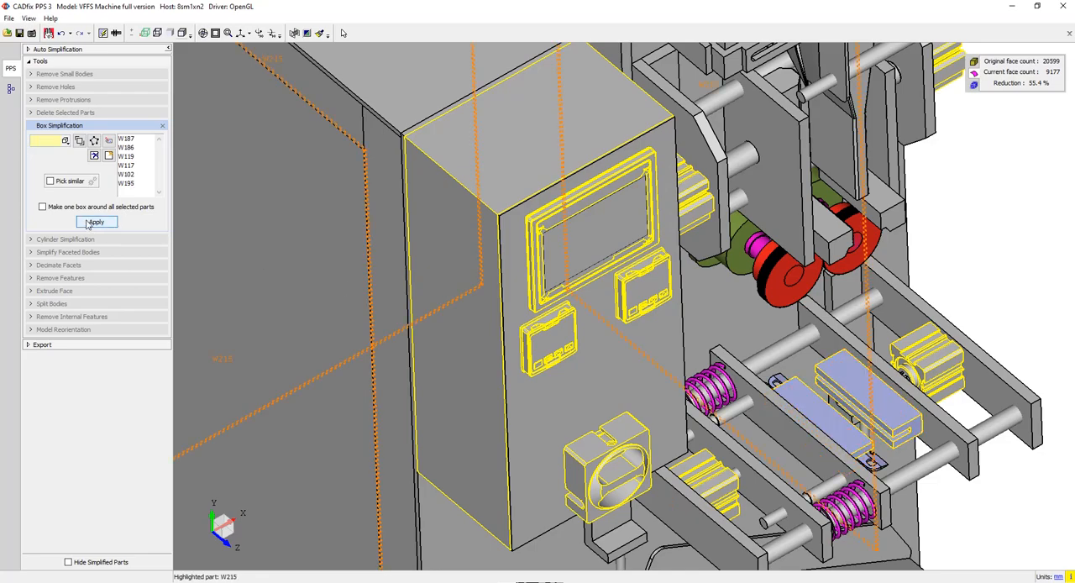
click(95, 222)
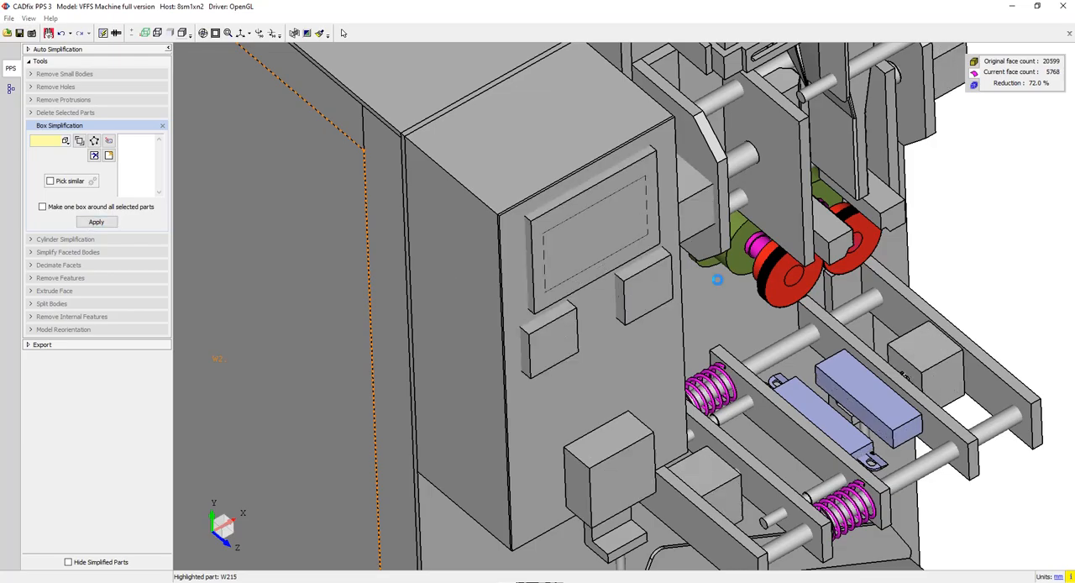
middle_drag(720, 421, 823, 369)
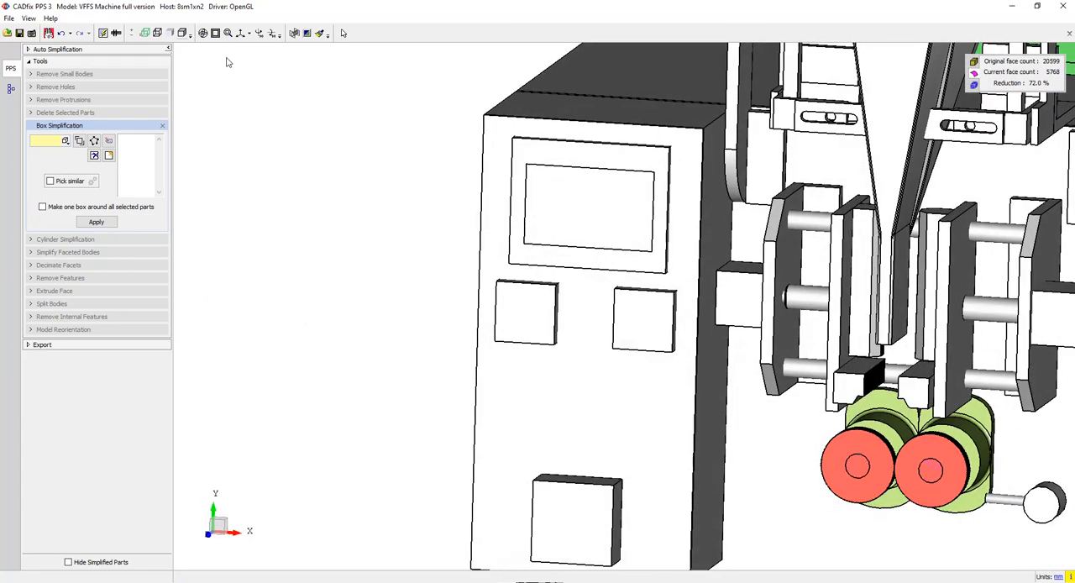
click(216, 34)
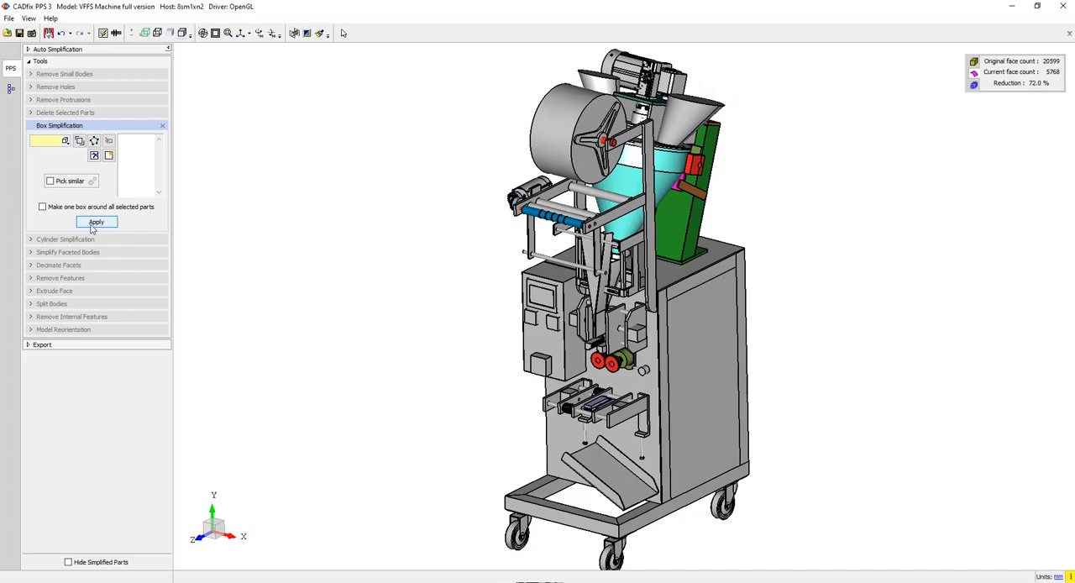
click(162, 125)
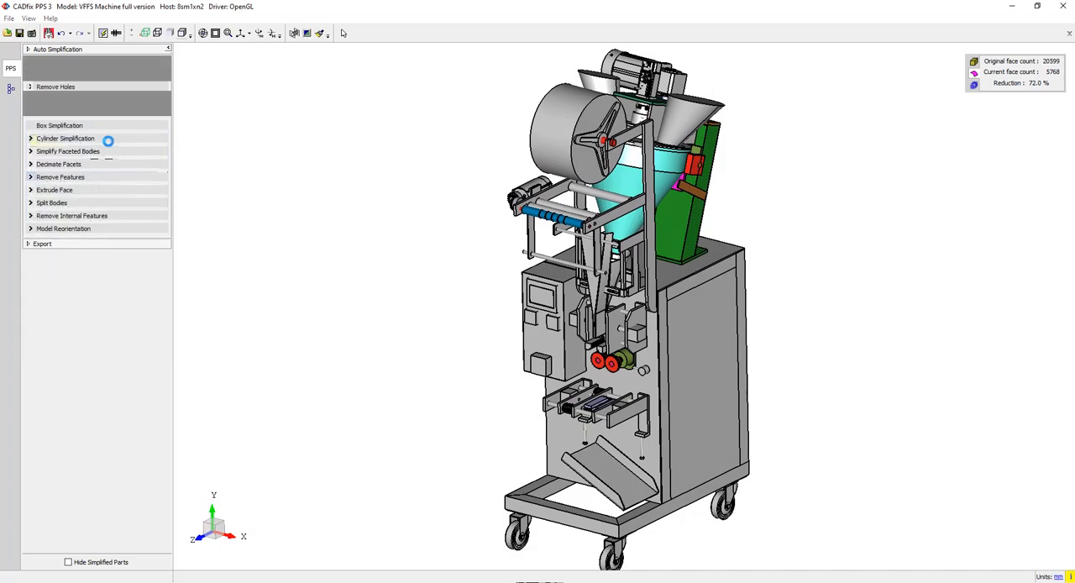
- Simplify the two bevel gears beside the roller motor into cylinders, allowing box-simplification of outlying faces
click(61, 139)
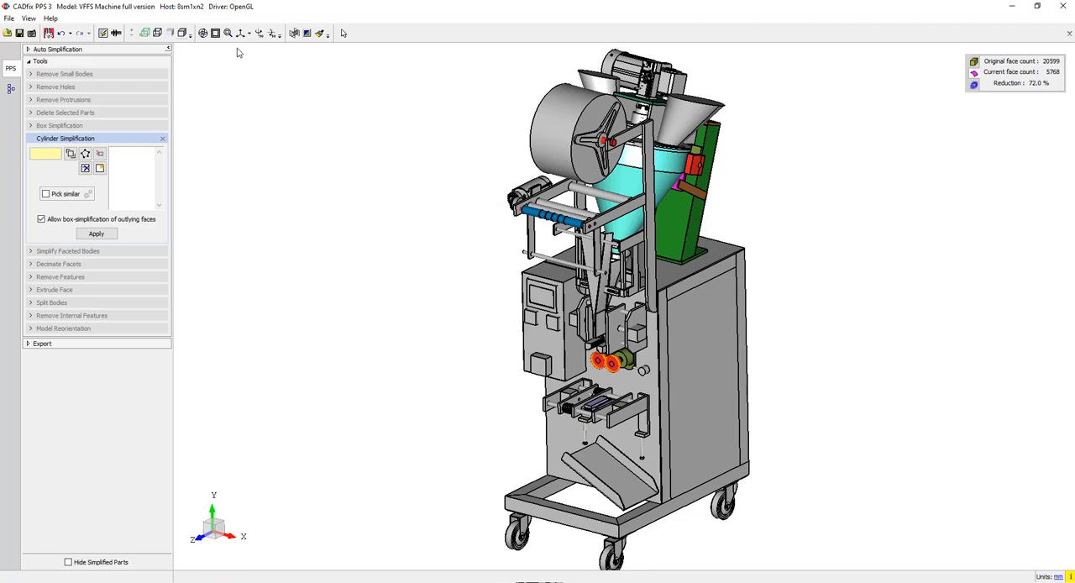
drag(501, 186, 557, 233)
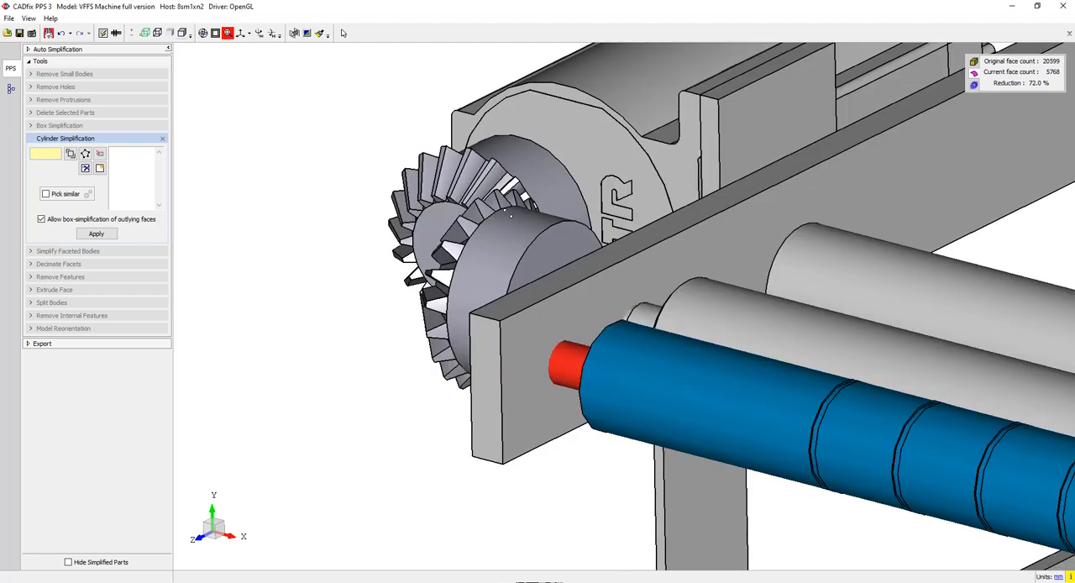
click(227, 33)
middle_drag(542, 313, 647, 271)
click(571, 325)
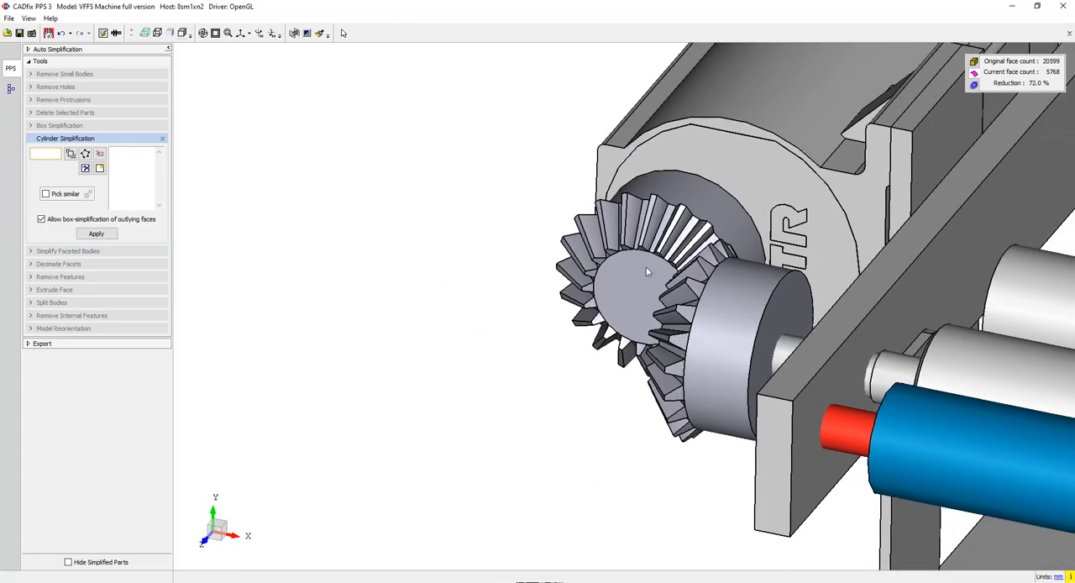
click(45, 153)
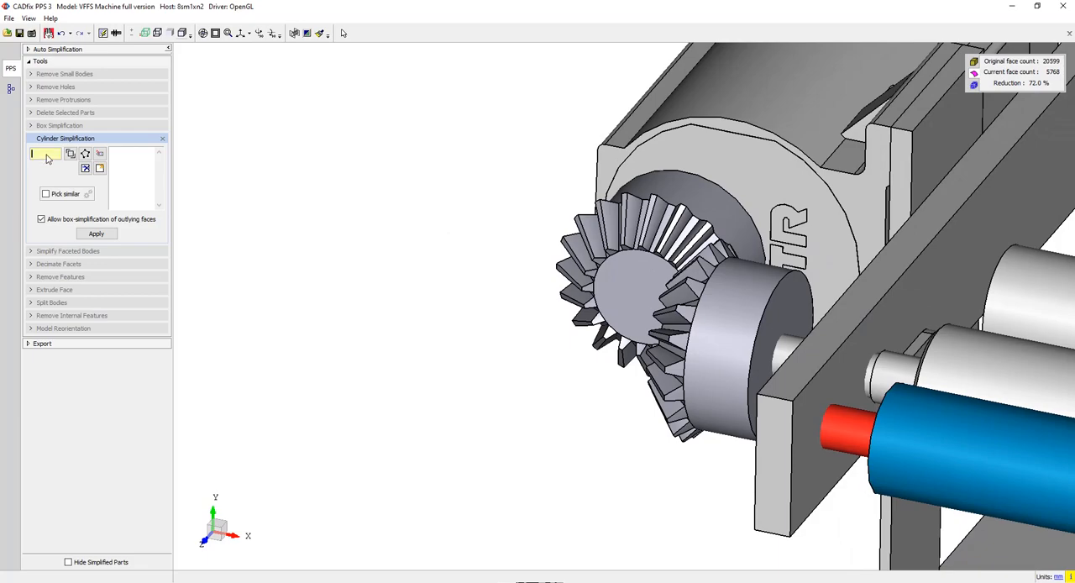
click(672, 257)
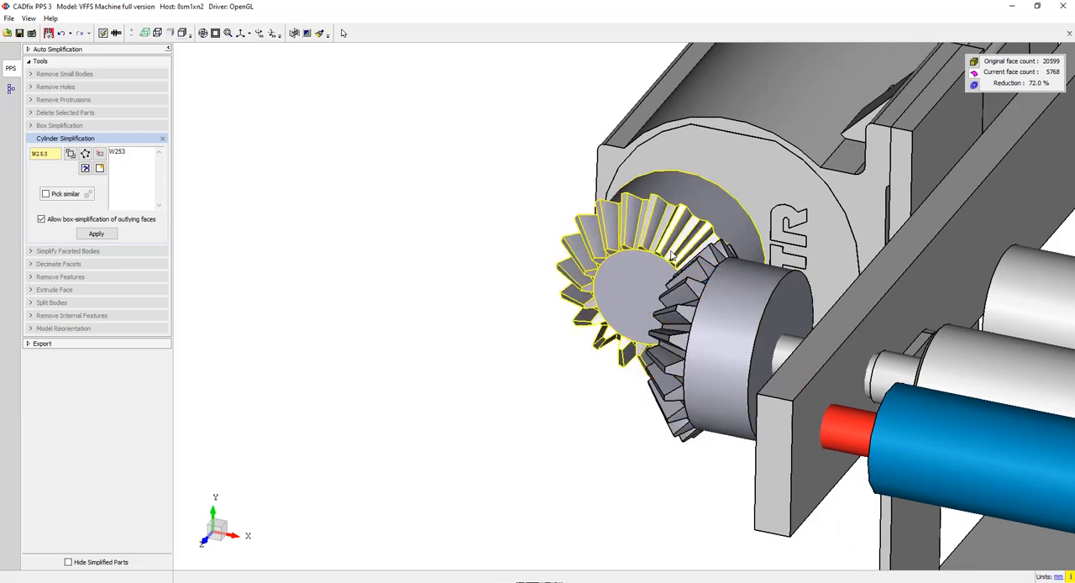
click(735, 327)
click(98, 234)
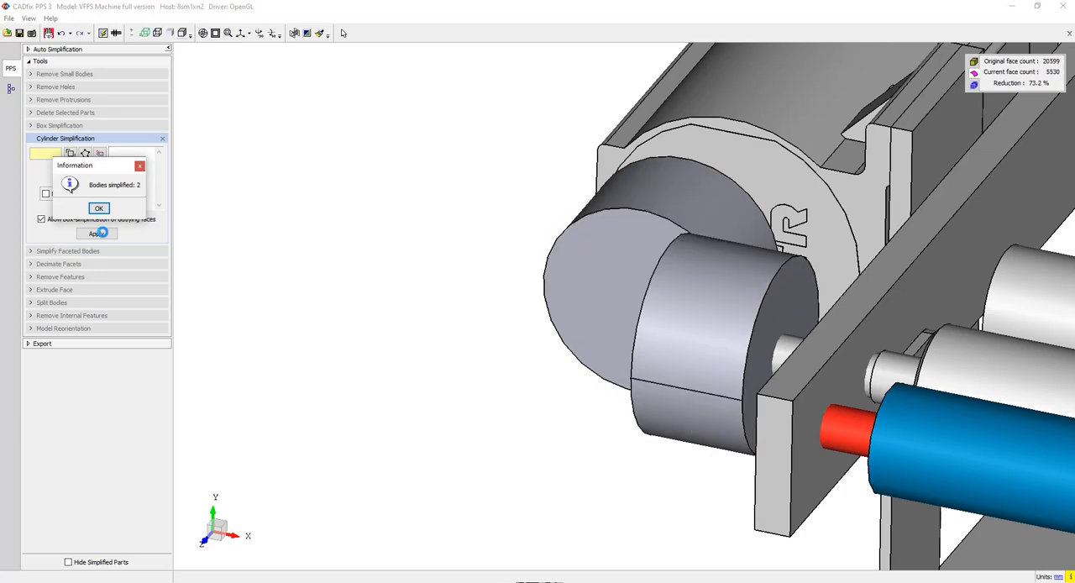
click(100, 209)
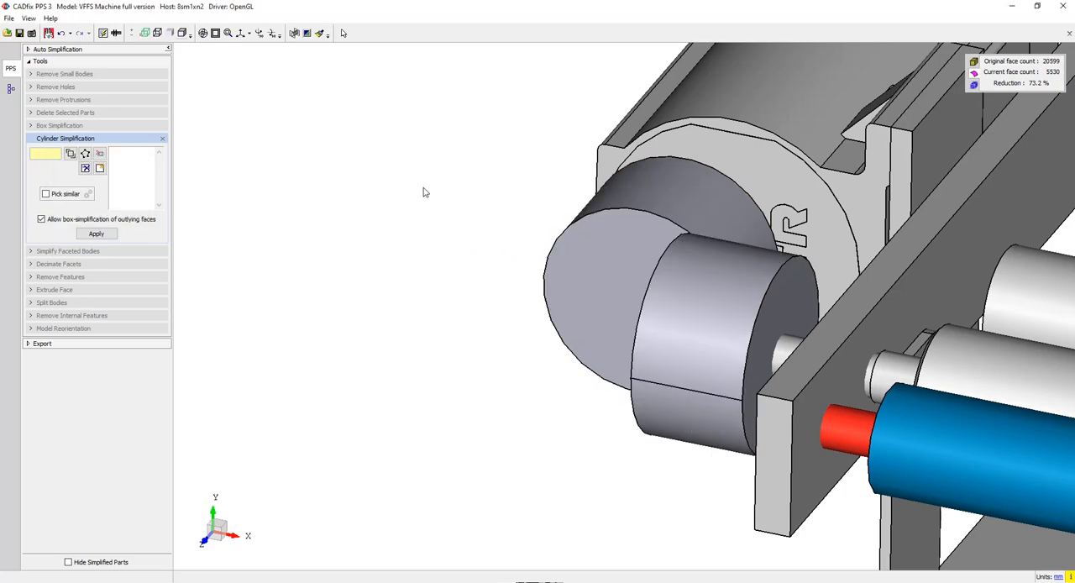
click(215, 33)
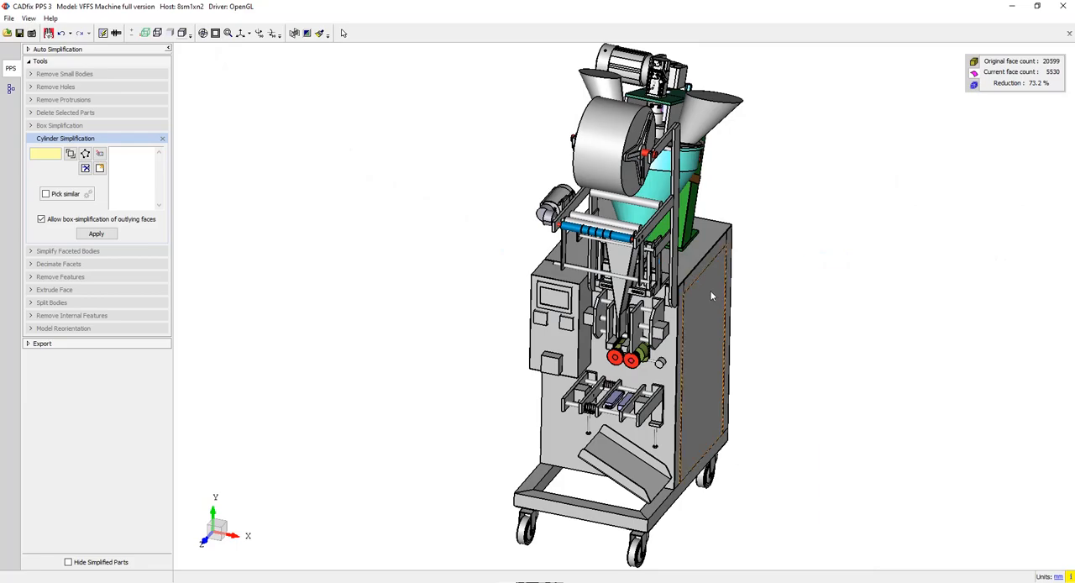
middle_drag(705, 361, 768, 327)
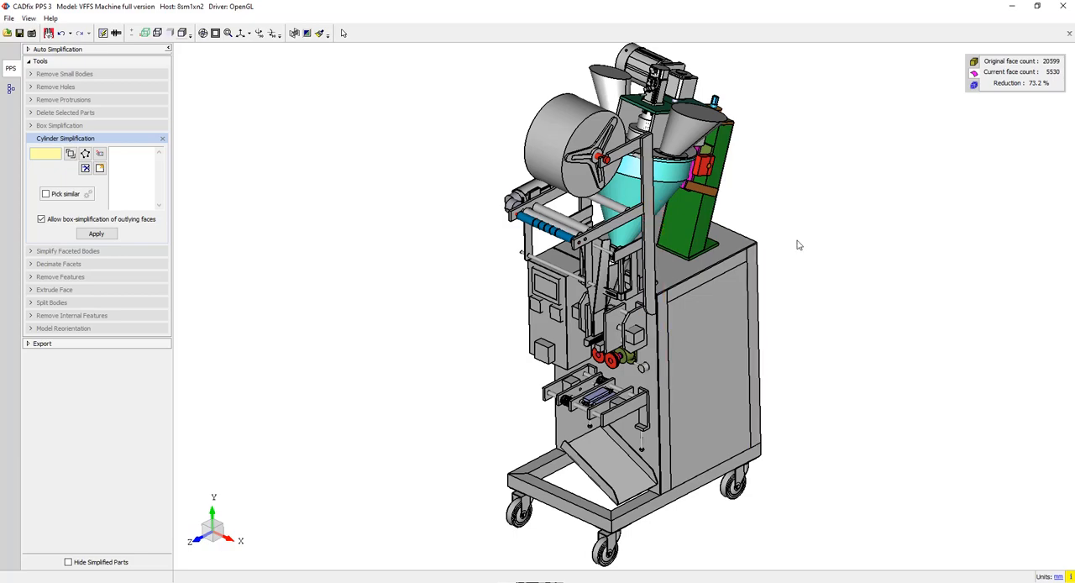
click(162, 139)
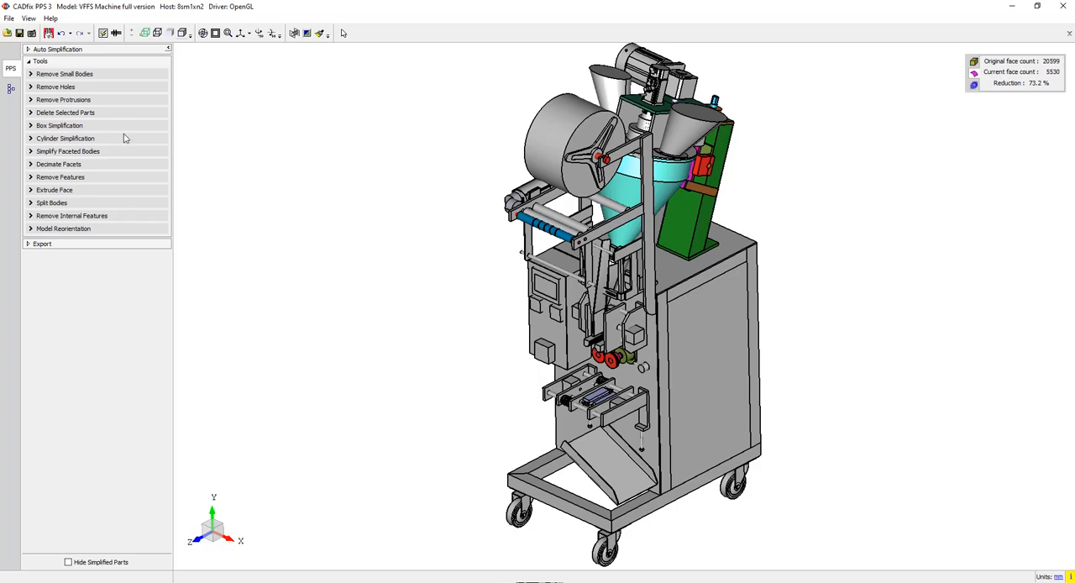
- Export the simplified machine as a STEP AP 242 file named VFFS Machine full version_cf.stp in the VFFS folder
click(65, 244)
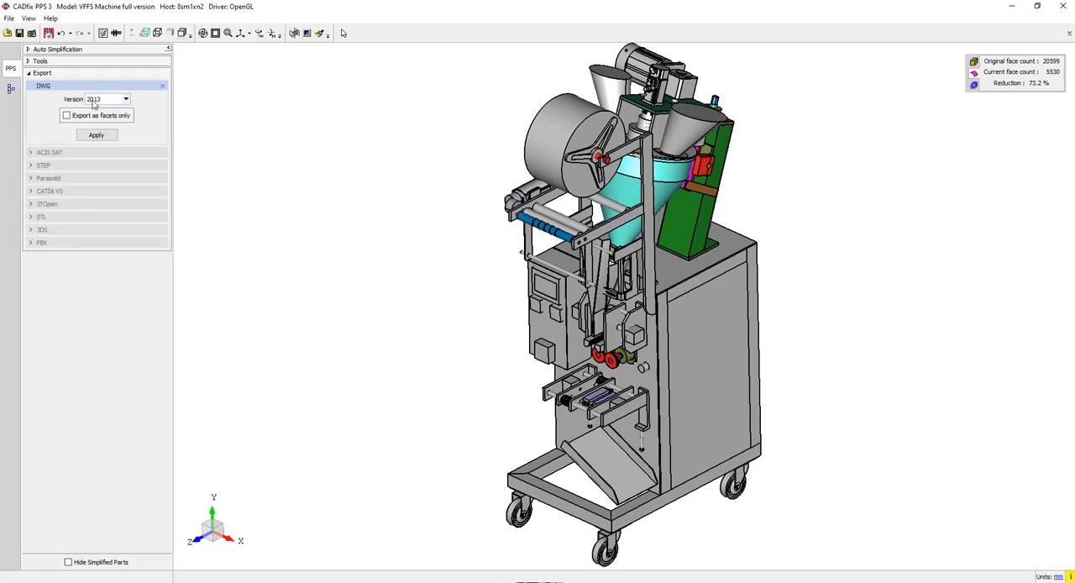
click(162, 86)
click(59, 111)
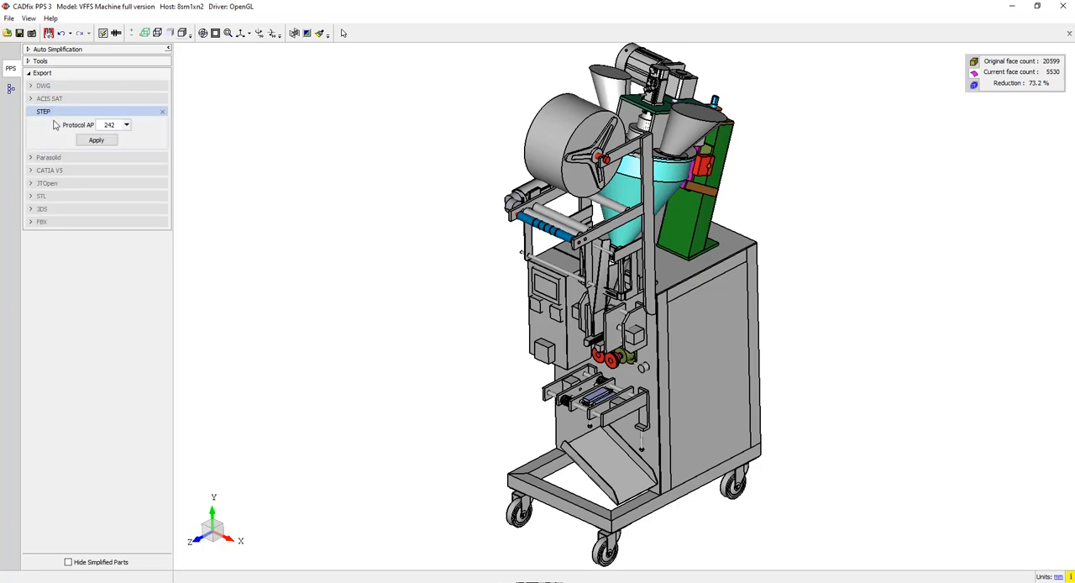
click(96, 140)
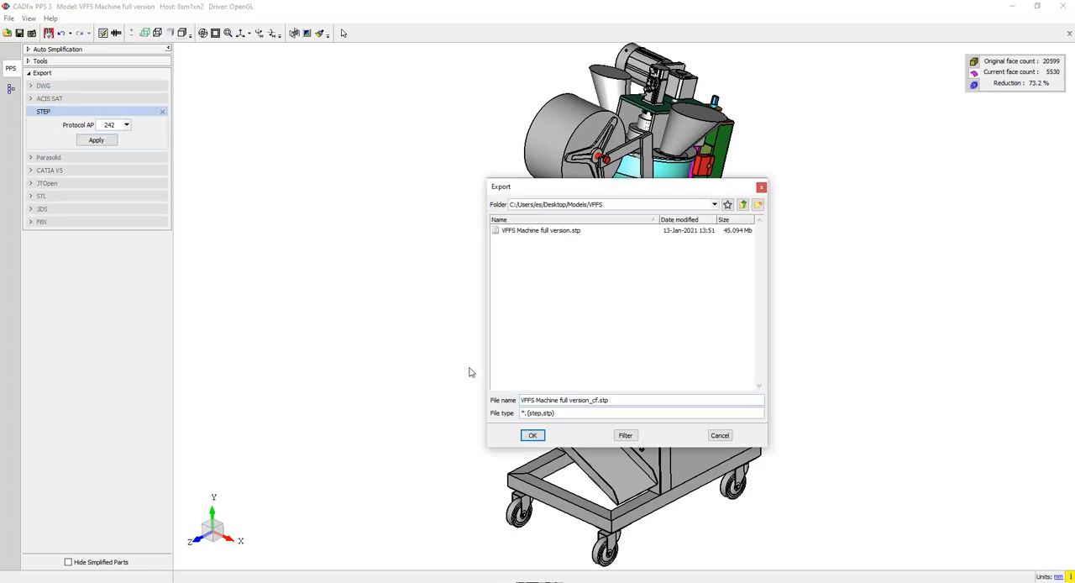
click(532, 435)
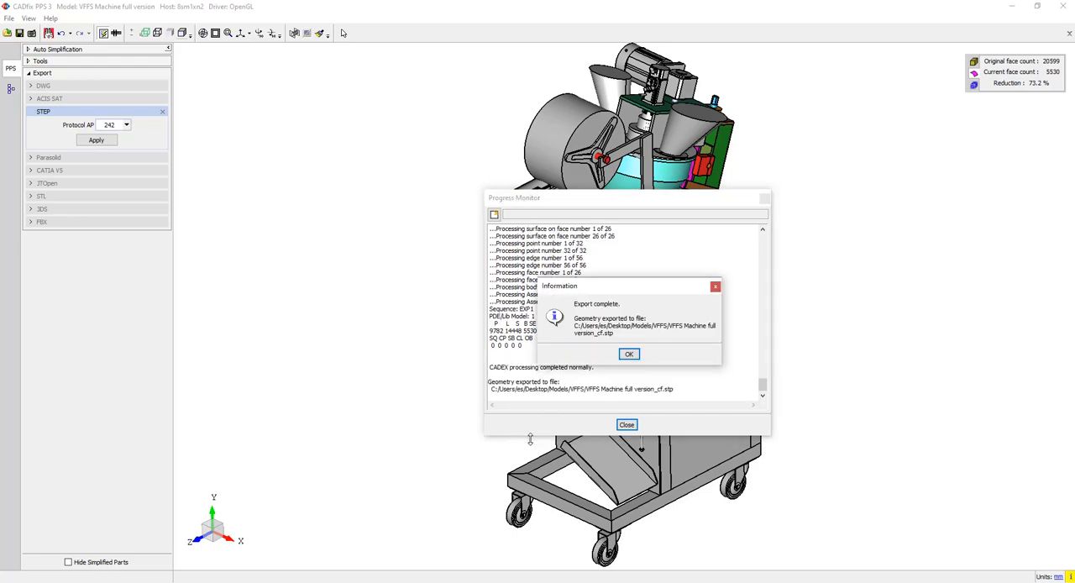
click(630, 354)
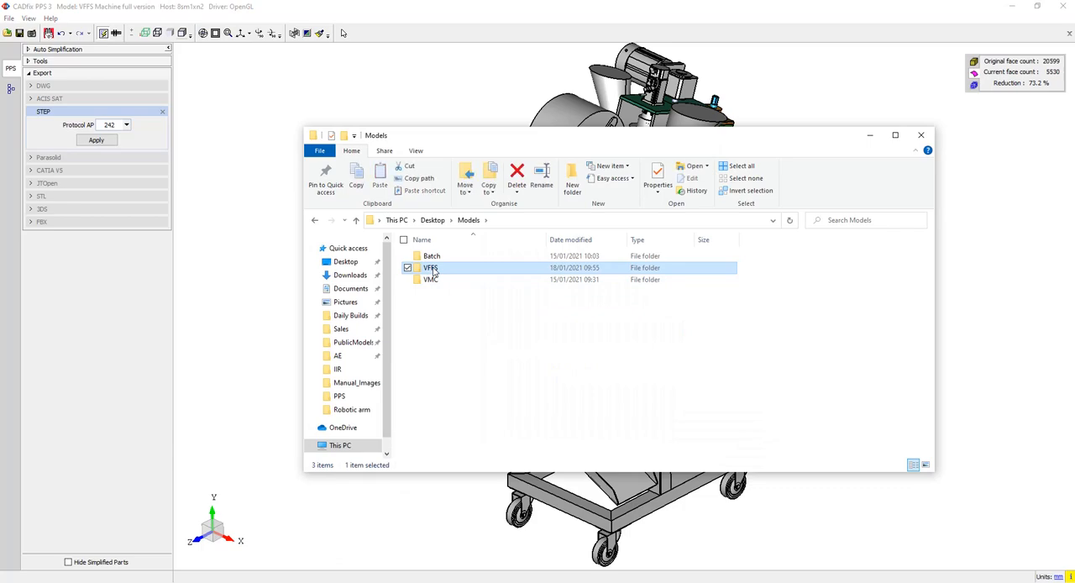
- Switch to the VFFS folder in File Explorer and compare the file sizes of the original and simplified STEP files
double_click(431, 278)
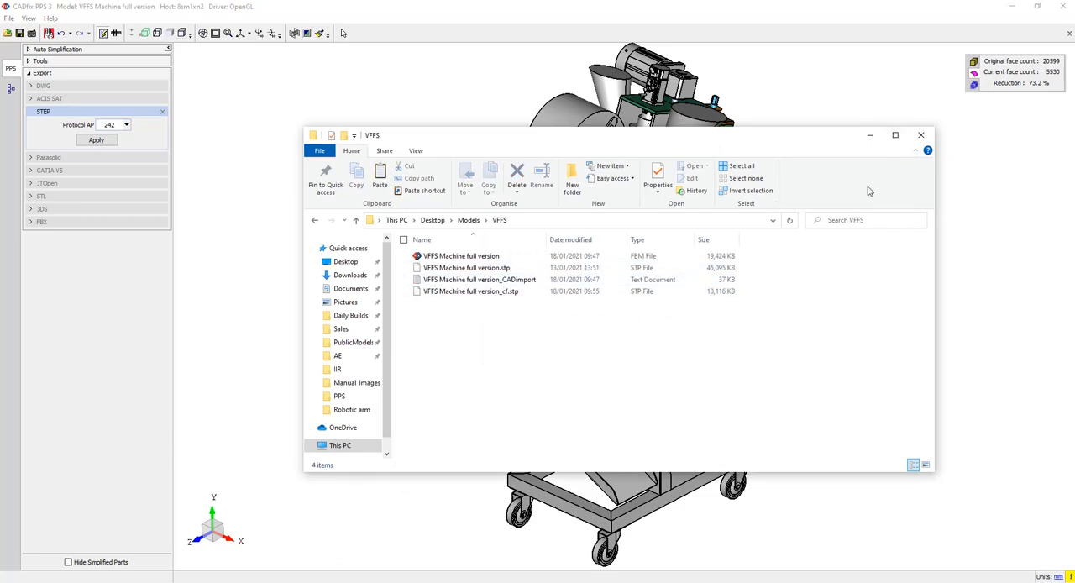
double_click(480, 269)
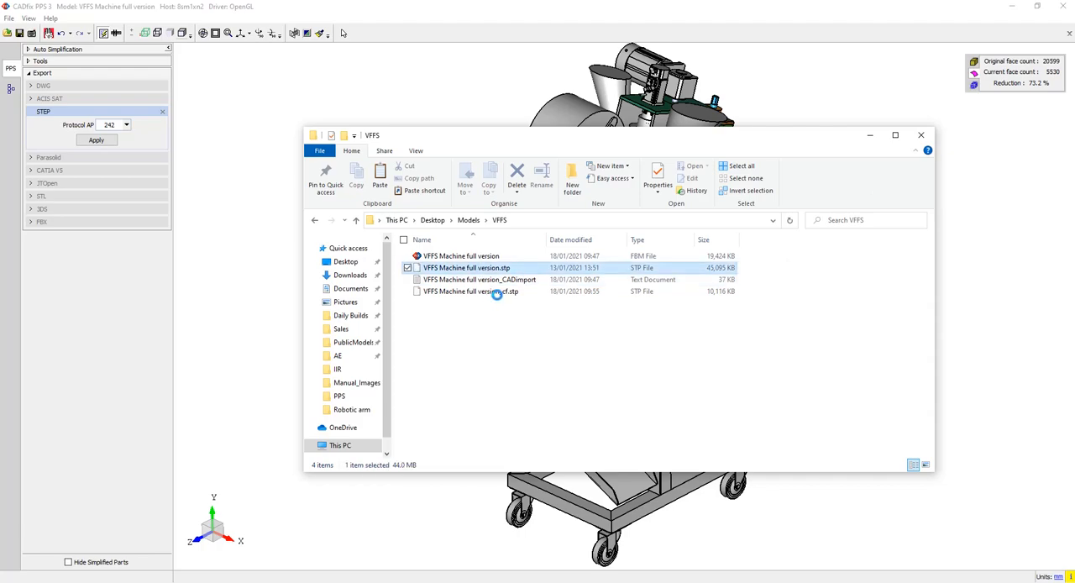
ctrl+click(498, 292)
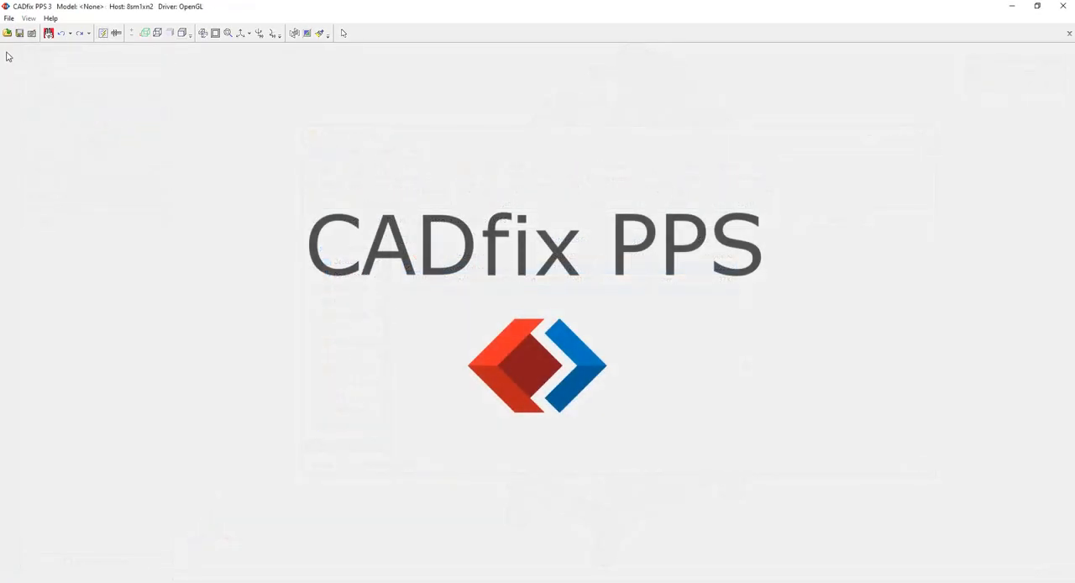
- Switch to the empty CADfix PPS session, open Epoxy granite VMC.fbm and display the model shaded with edges
click(7, 34)
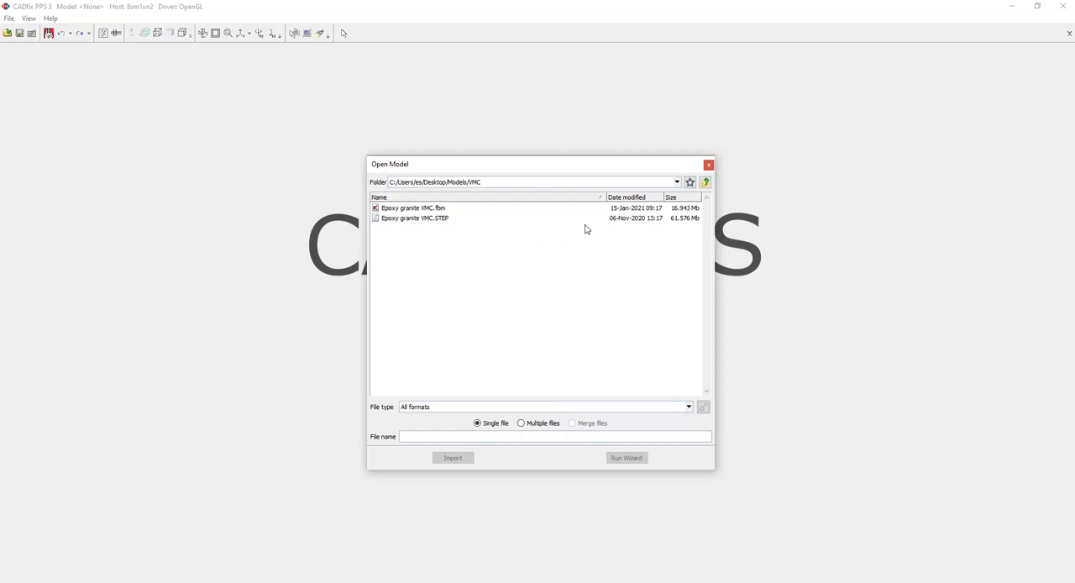
double_click(430, 209)
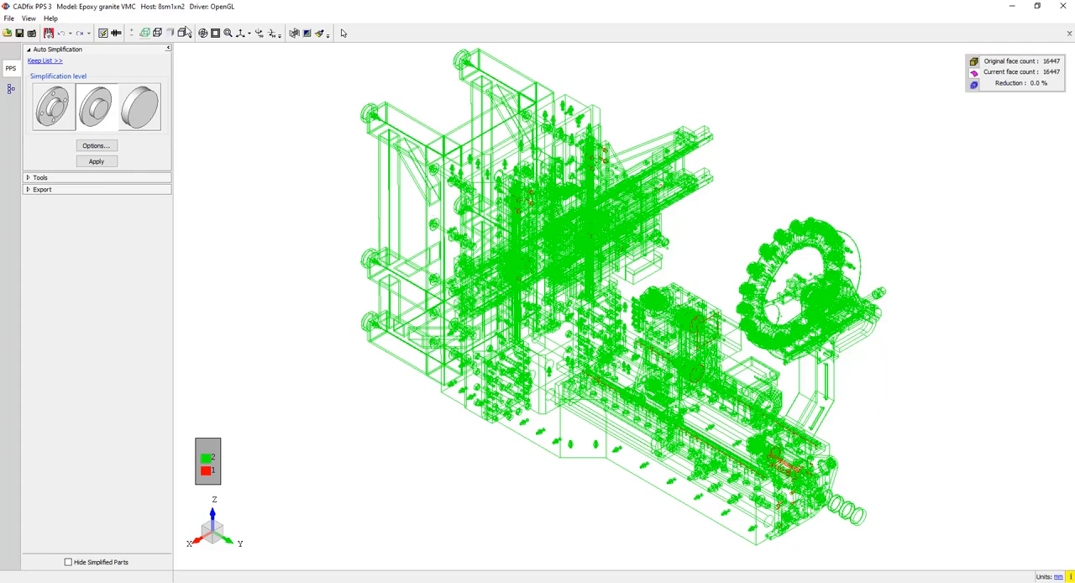
click(186, 31)
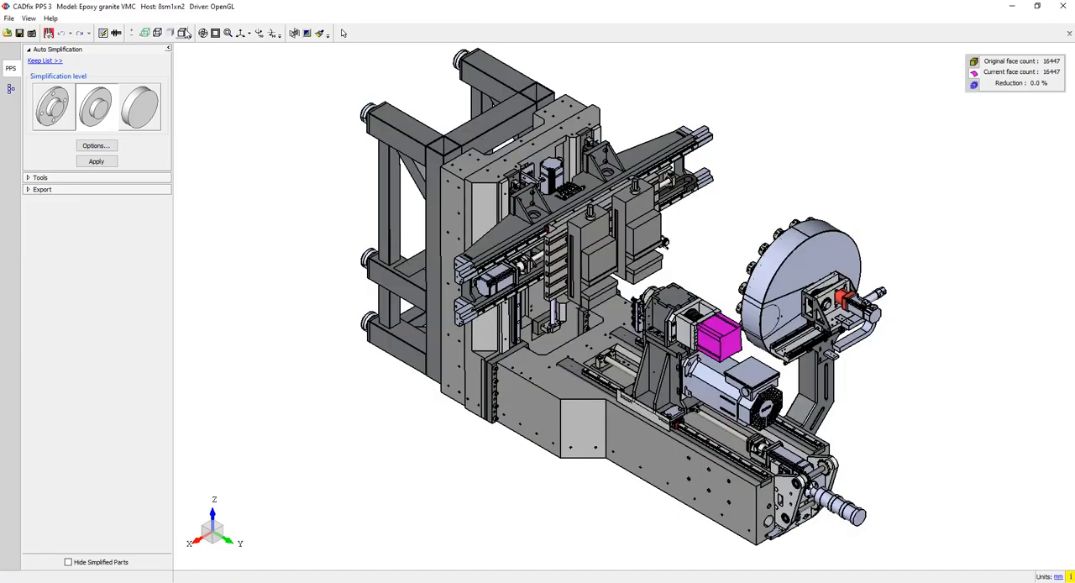
- Examine the VMC model upright, looking closely at the tool carousel, its holders and the mounting bracket
middle_drag(398, 302, 729, 309)
middle_drag(695, 204, 284, 265)
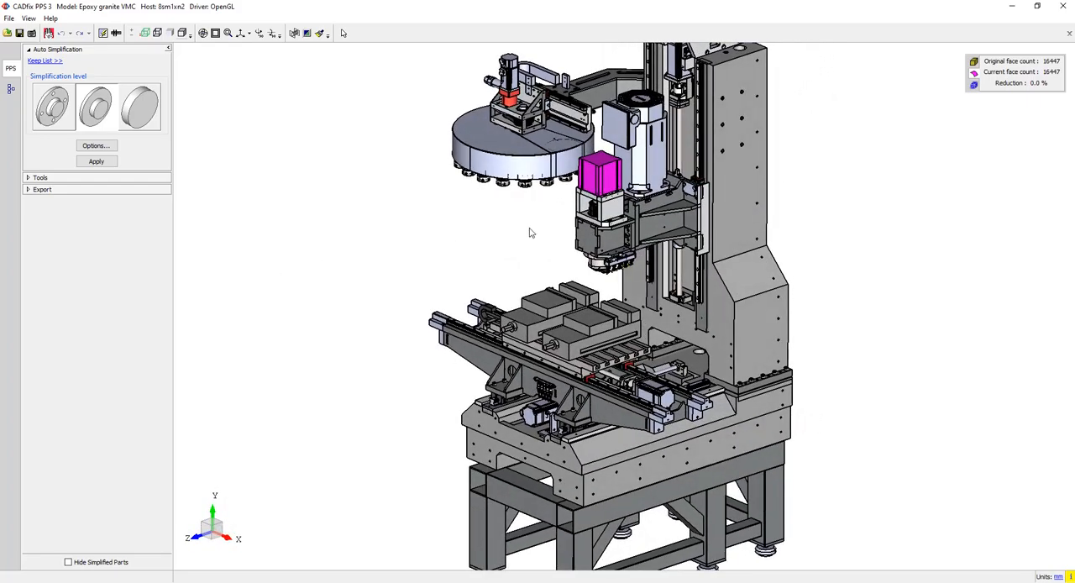
middle_click(525, 184)
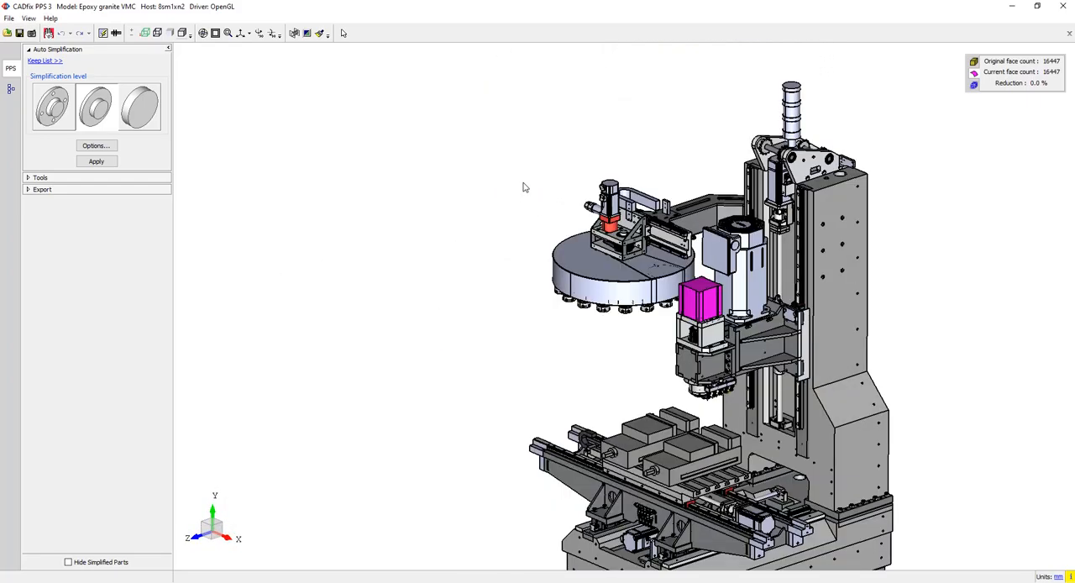
scroll(630, 304, up, 8)
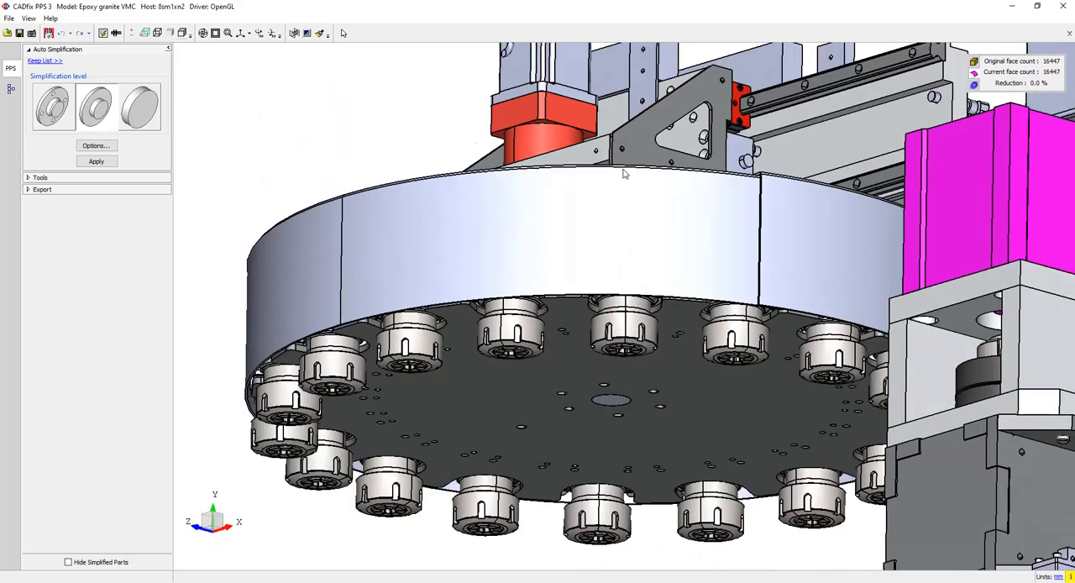
middle_drag(624, 173, 630, 328)
scroll(714, 327, down, 3)
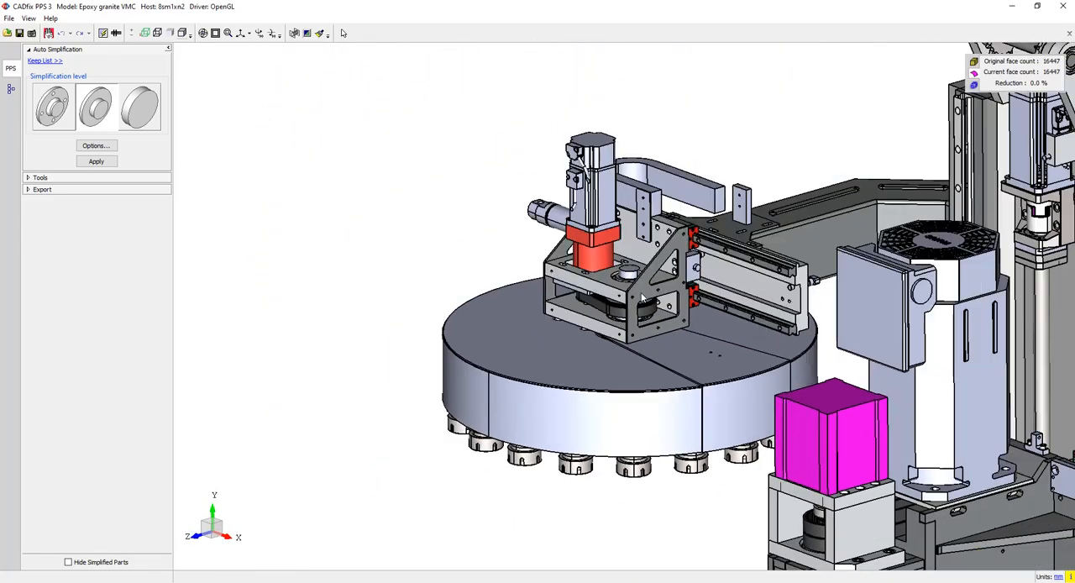
- Review the three automatic simplification levels and select the middle one for the VMC model
scroll(712, 329, down, 2)
middle_drag(795, 353, 530, 223)
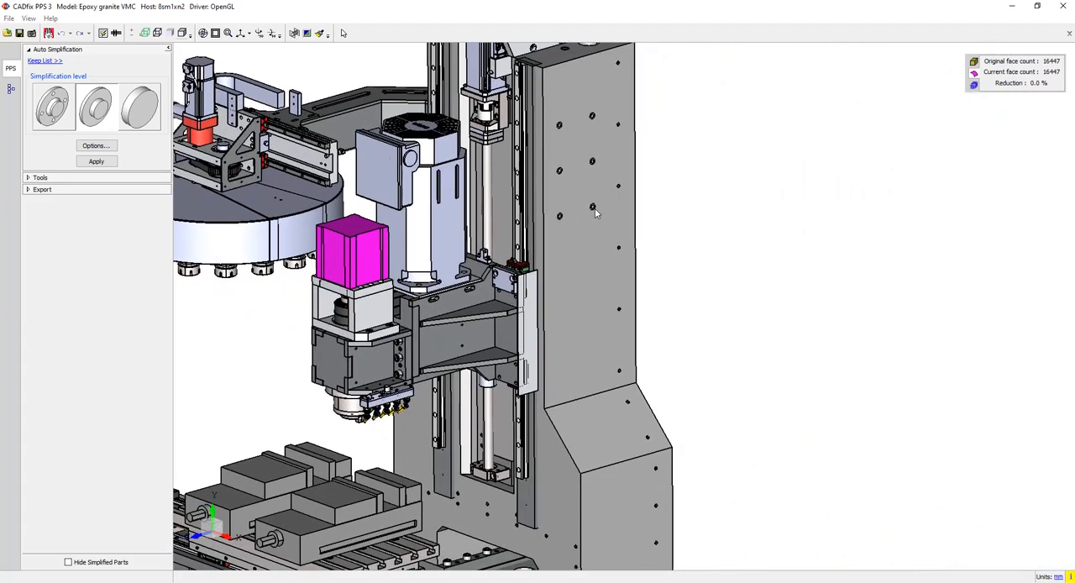
scroll(593, 221, up, 3)
scroll(588, 235, up, 3)
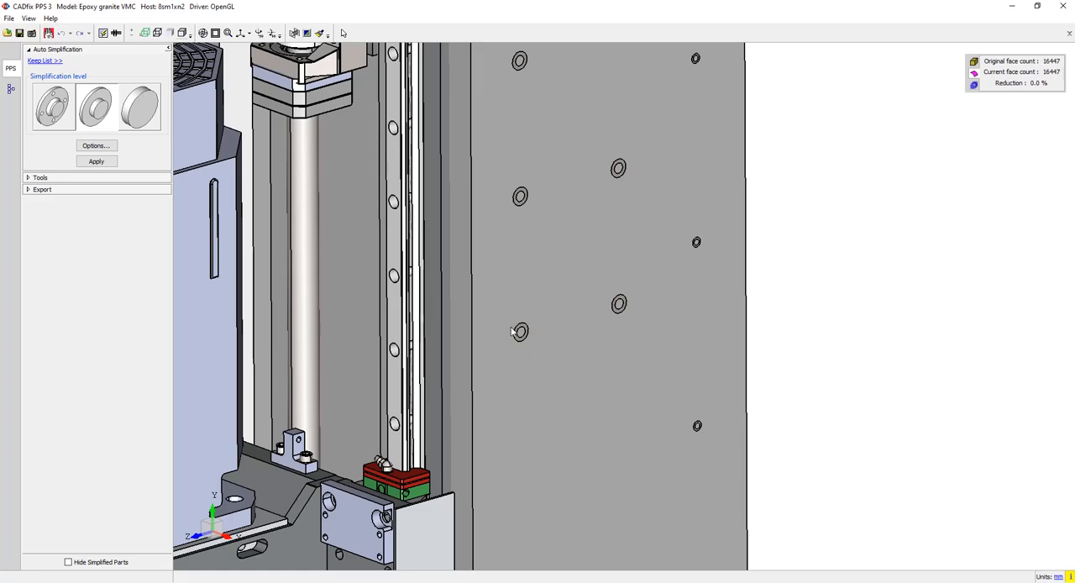
click(58, 115)
click(96, 100)
click(134, 103)
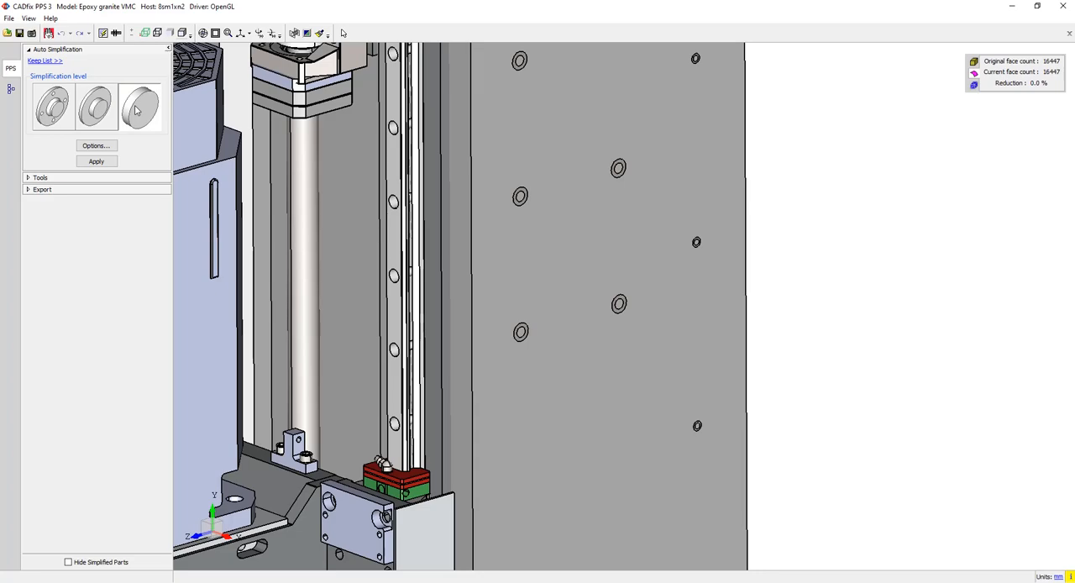
click(89, 104)
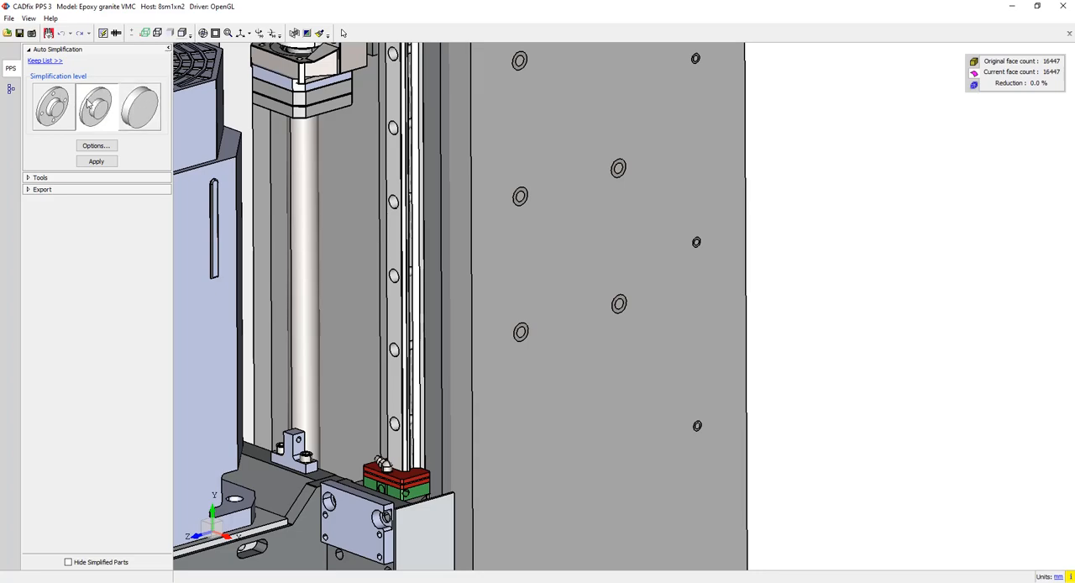
- In the simplification options, set the small-body size to 83.336 mm by picking a large column bolt, and the hole removal size to 200 mm
click(97, 146)
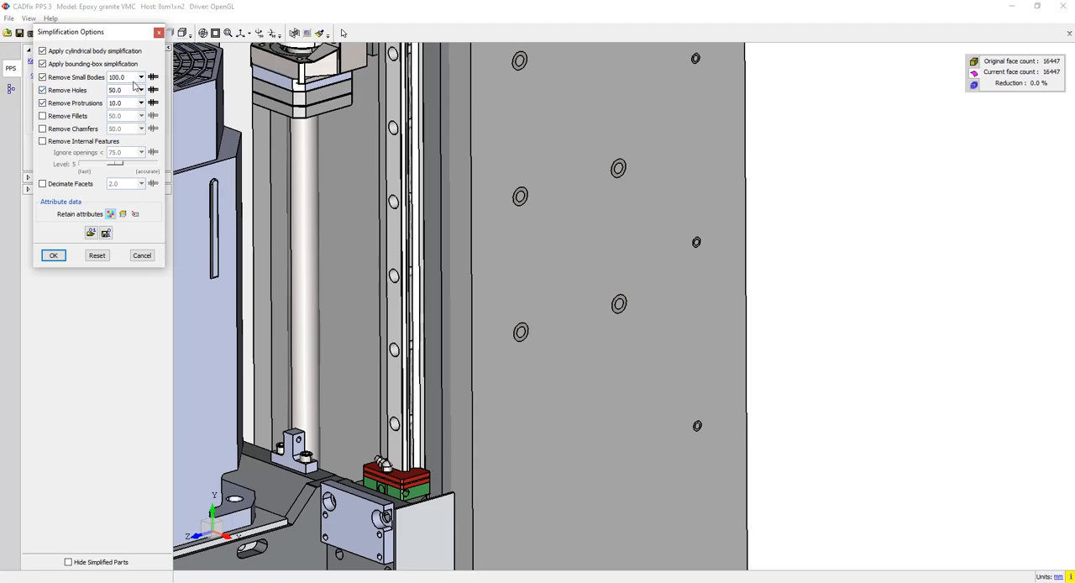
click(153, 77)
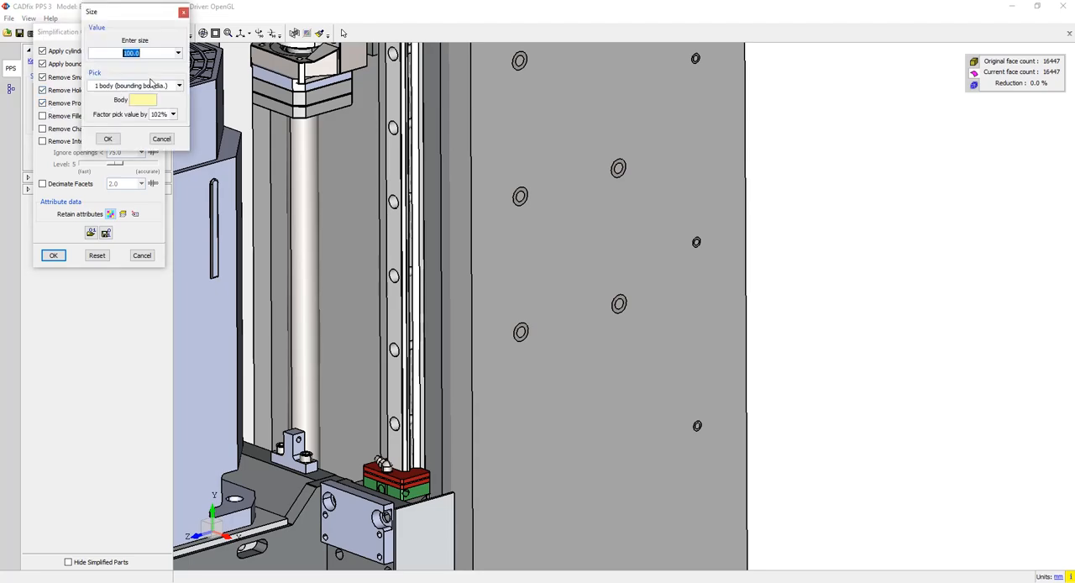
click(308, 456)
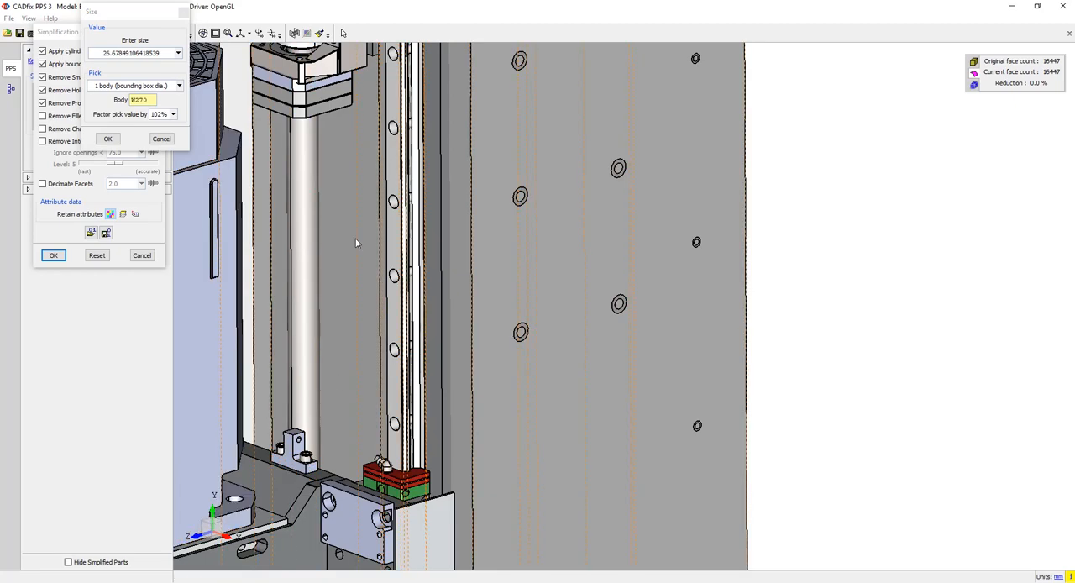
click(521, 206)
click(697, 242)
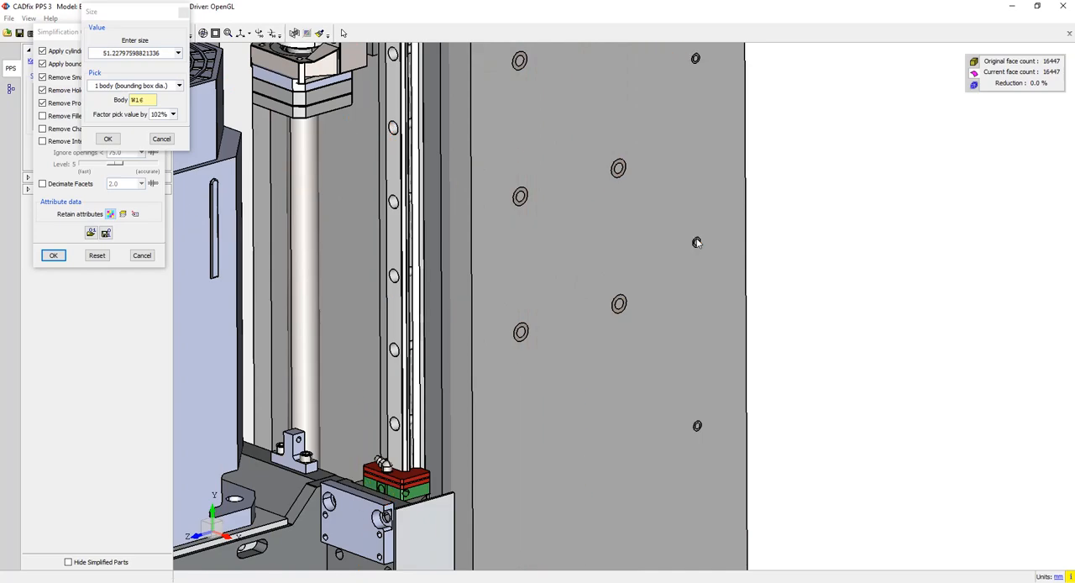
click(616, 176)
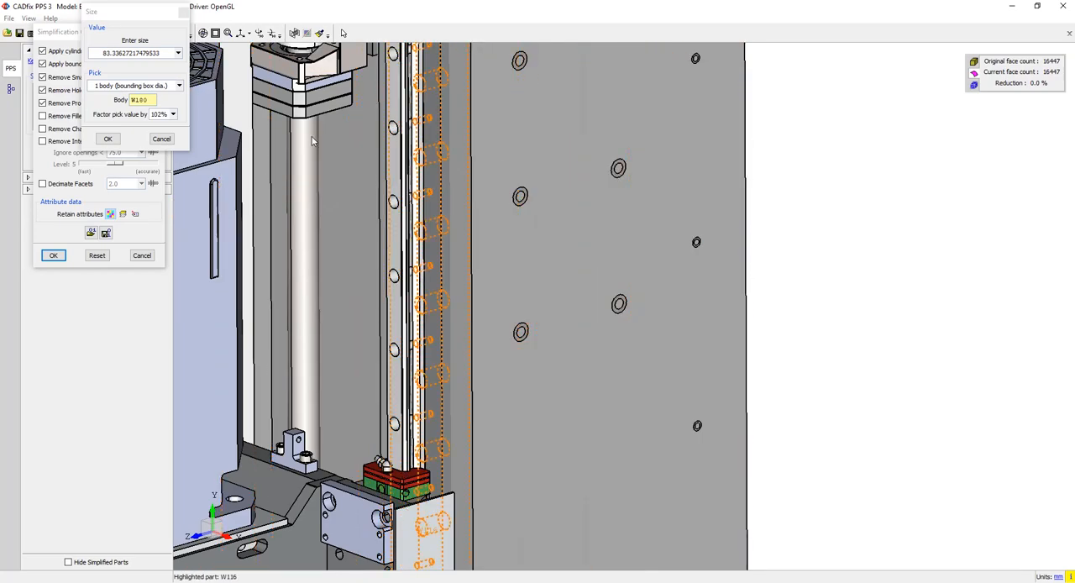
click(108, 138)
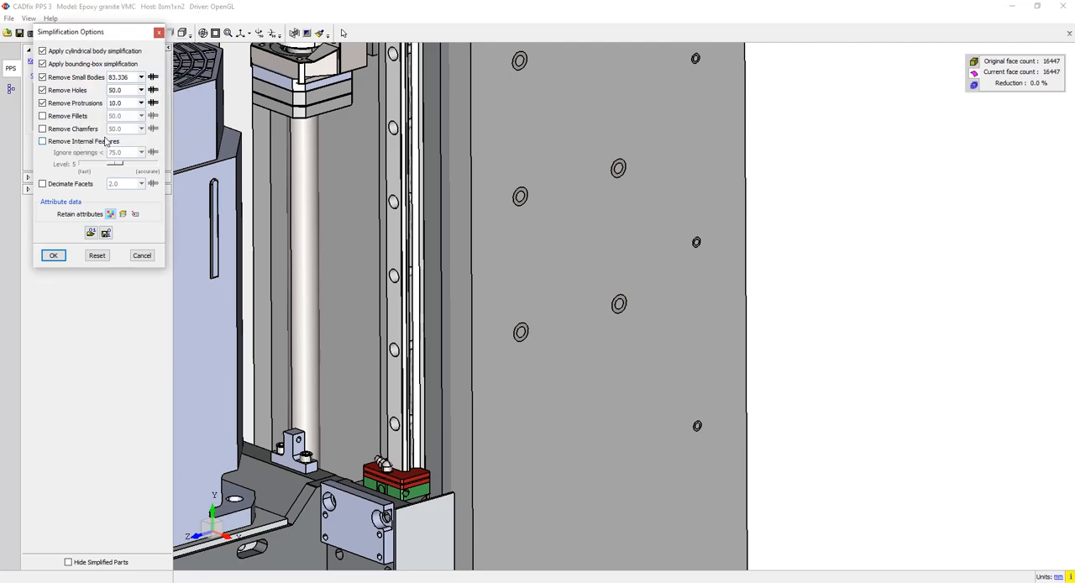
click(141, 90)
click(157, 162)
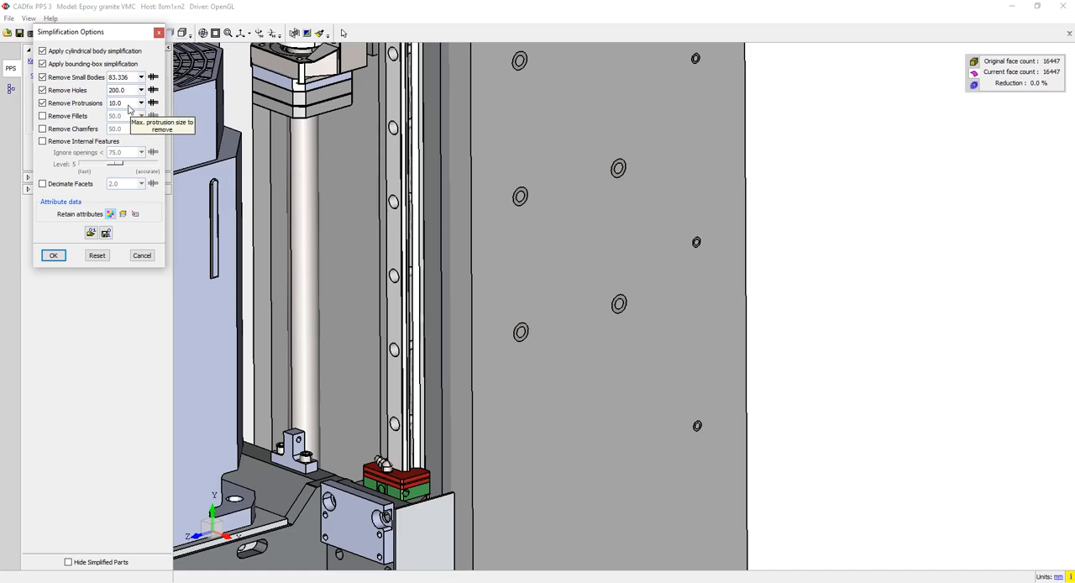
- Save the simplification options as configuration file Auto_1 in the VMC folder with GenericSTEP as target system, and accept the options
click(106, 233)
click(107, 336)
click(129, 369)
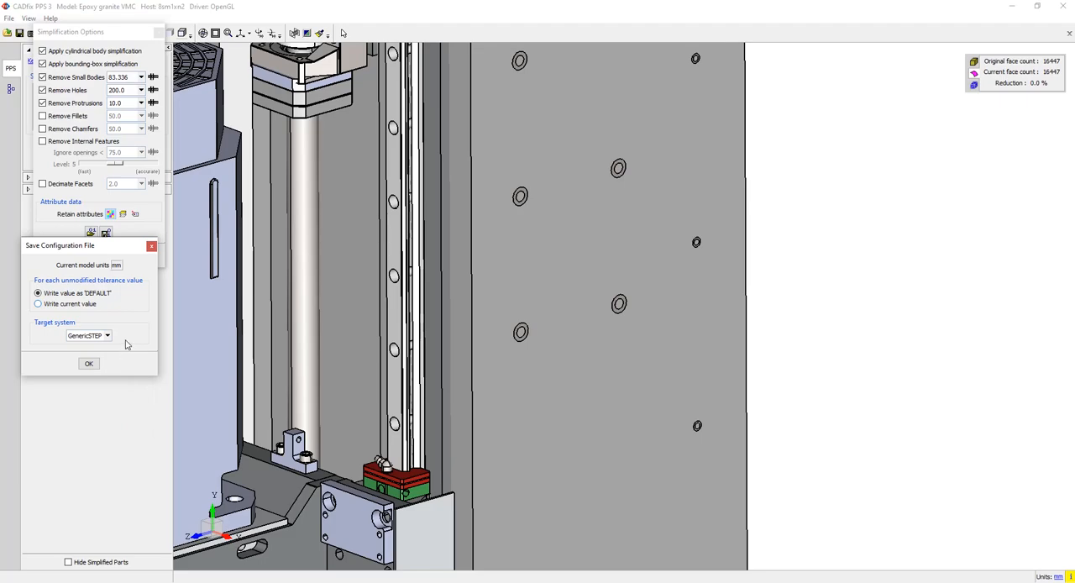
click(90, 363)
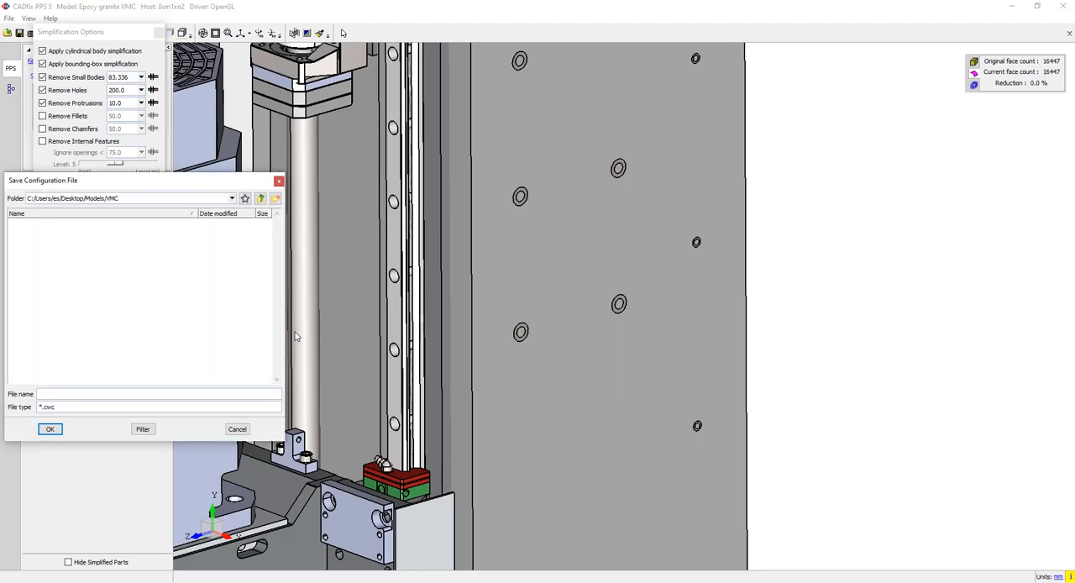
drag(184, 179, 331, 161)
click(216, 378)
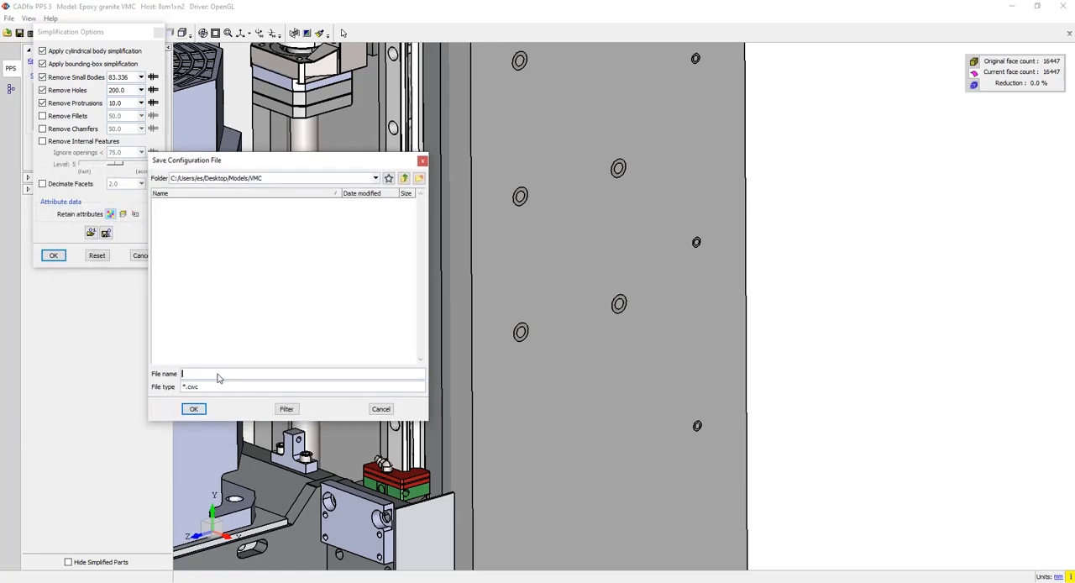
text(Auto_)
key(Return)
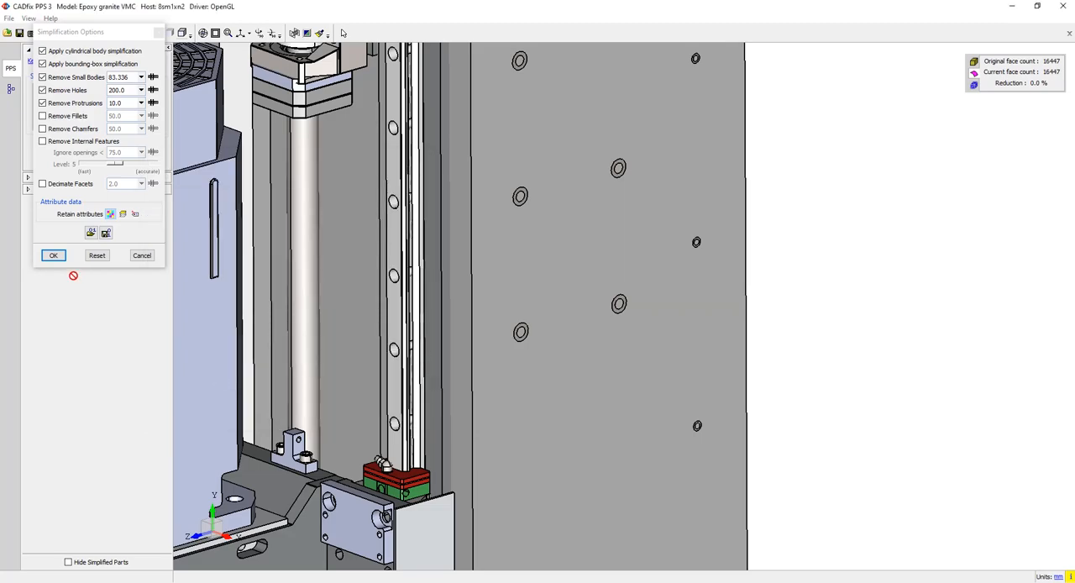
click(53, 255)
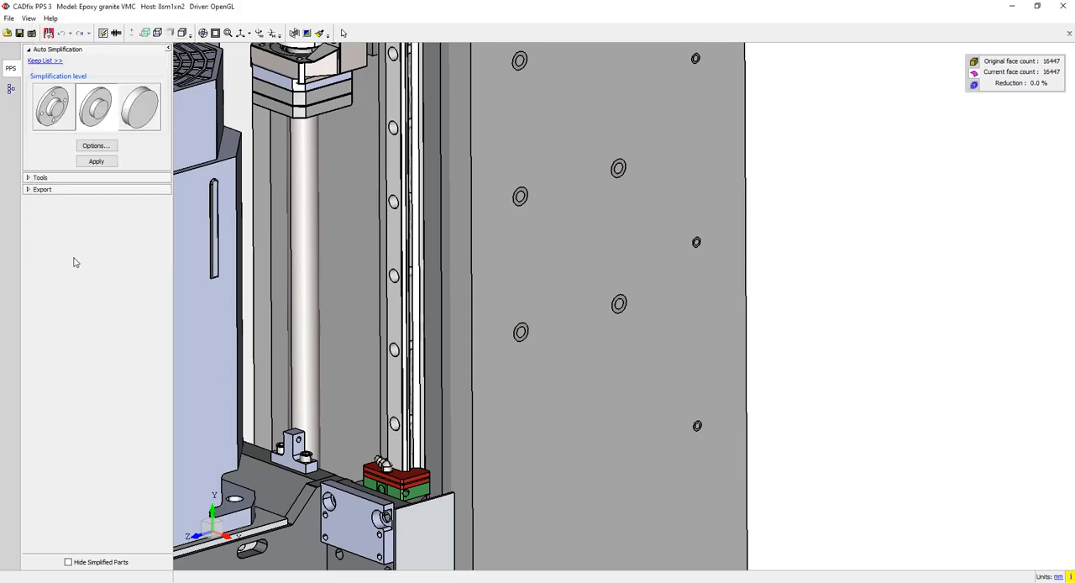
- Fit the whole machine in view, run the automatic simplification and check its elapsed time before closing the reports
click(215, 33)
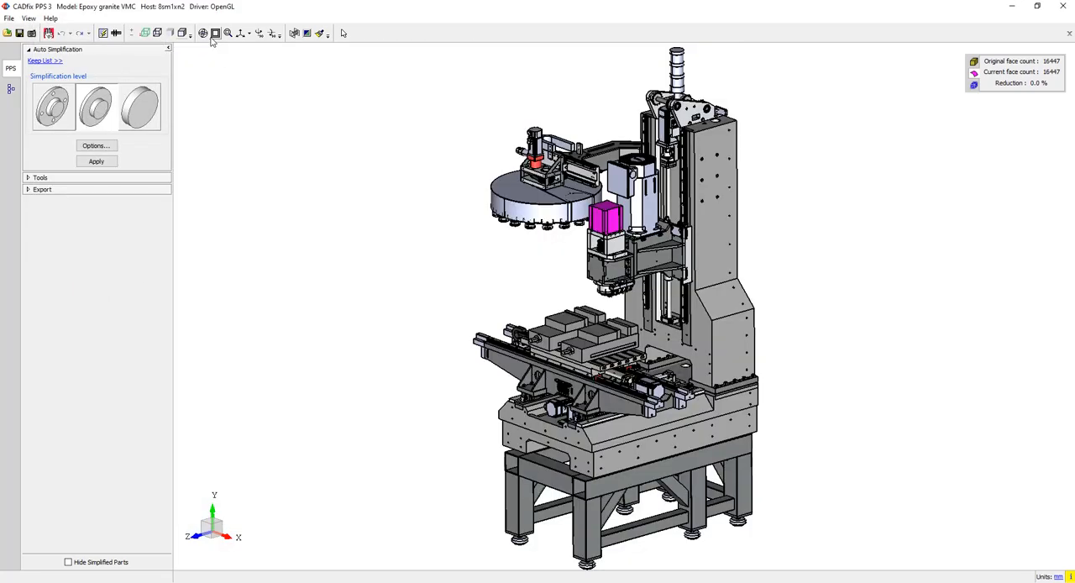
click(93, 164)
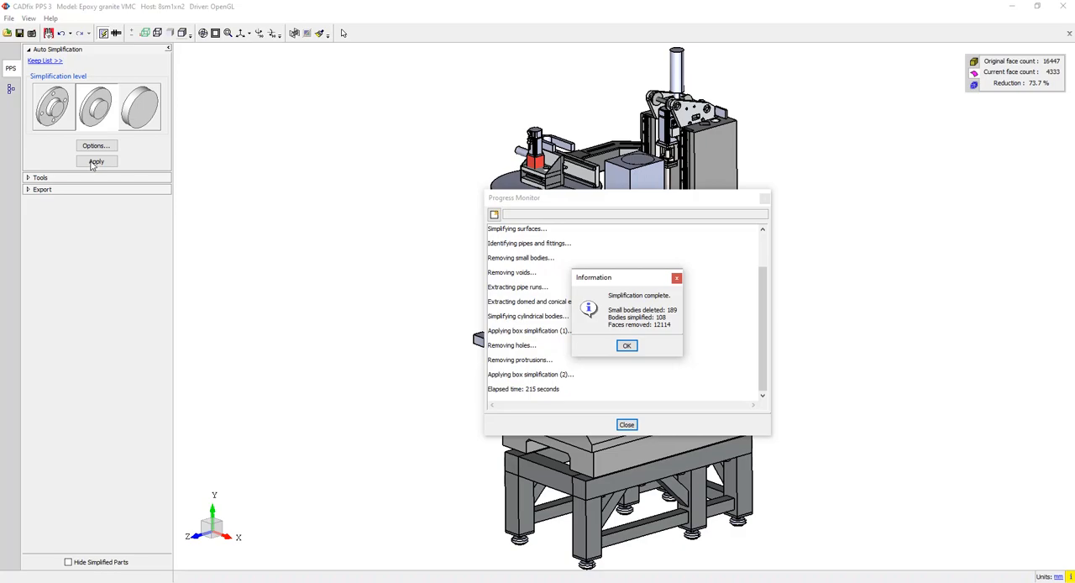
click(627, 346)
drag(560, 389, 527, 395)
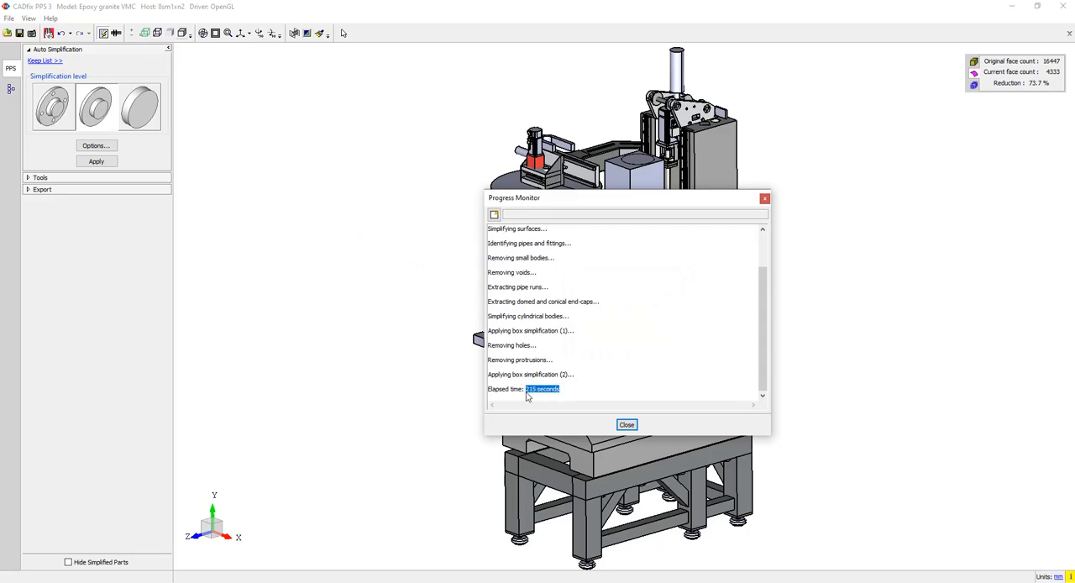
click(530, 394)
click(627, 424)
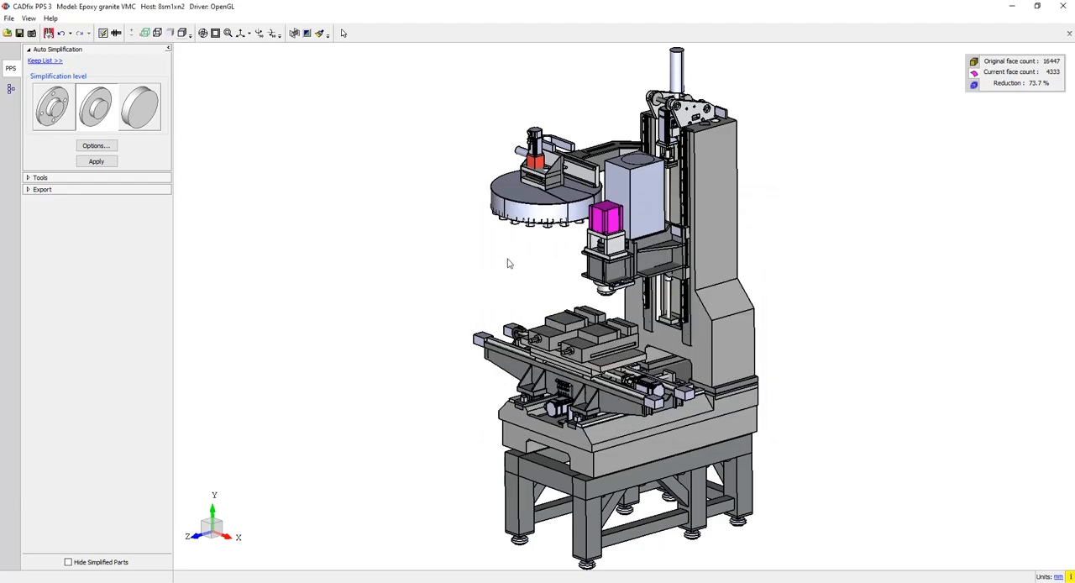
- Examine the simplified VMC model, looking closely at the tool carousel, spindle head, table rails, manifold fittings and motors
middle_click(535, 214)
scroll(546, 228, up, 8)
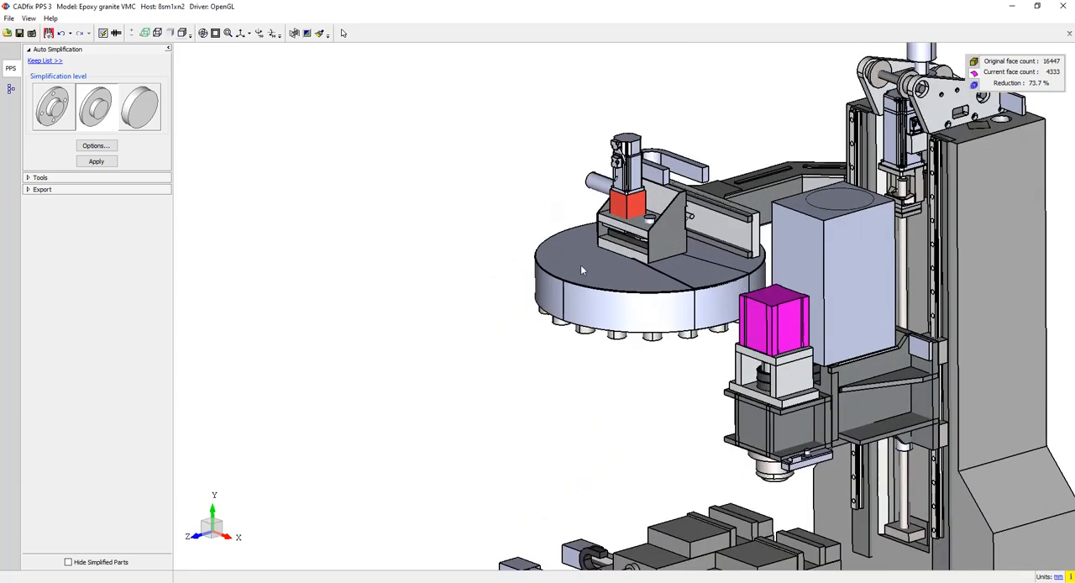
middle_drag(612, 338, 596, 90)
scroll(750, 372, down, 1)
scroll(840, 404, down, 1)
scroll(699, 440, down, 1)
middle_drag(699, 440, 666, 290)
scroll(666, 290, down, 1)
scroll(665, 289, up, 5)
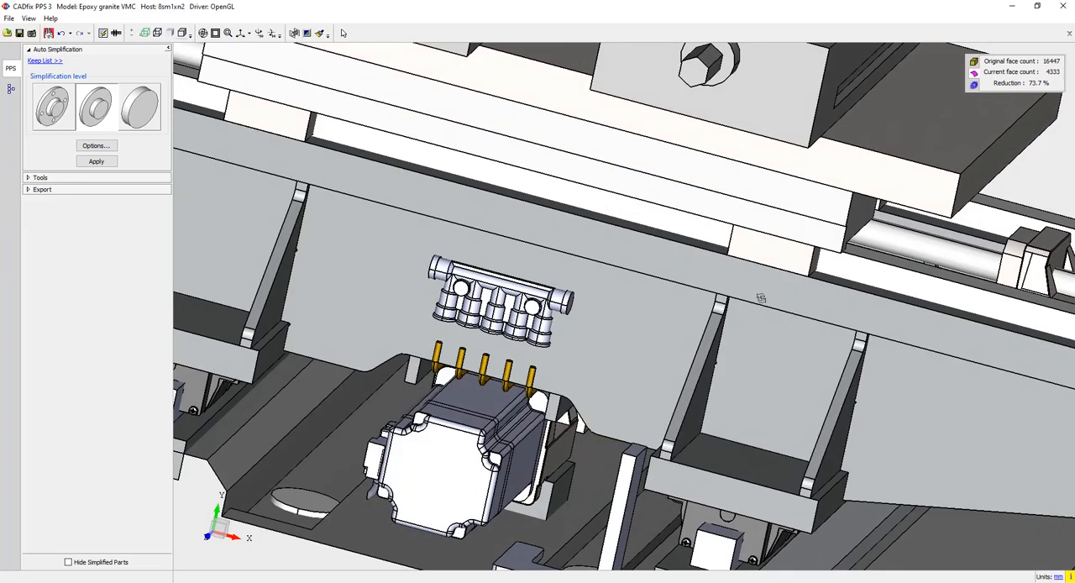
middle_drag(760, 298, 642, 293)
middle_drag(636, 223, 628, 441)
middle_drag(715, 277, 646, 117)
scroll(712, 268, down, 2)
middle_drag(762, 314, 821, 236)
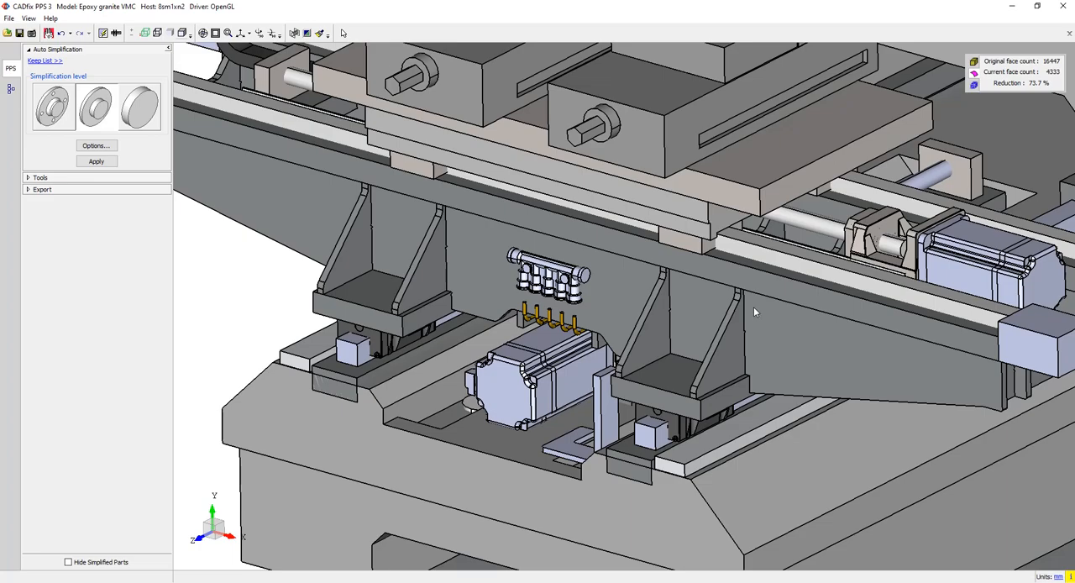
scroll(756, 311, down, 3)
middle_drag(766, 332, 788, 263)
scroll(678, 272, down, 2)
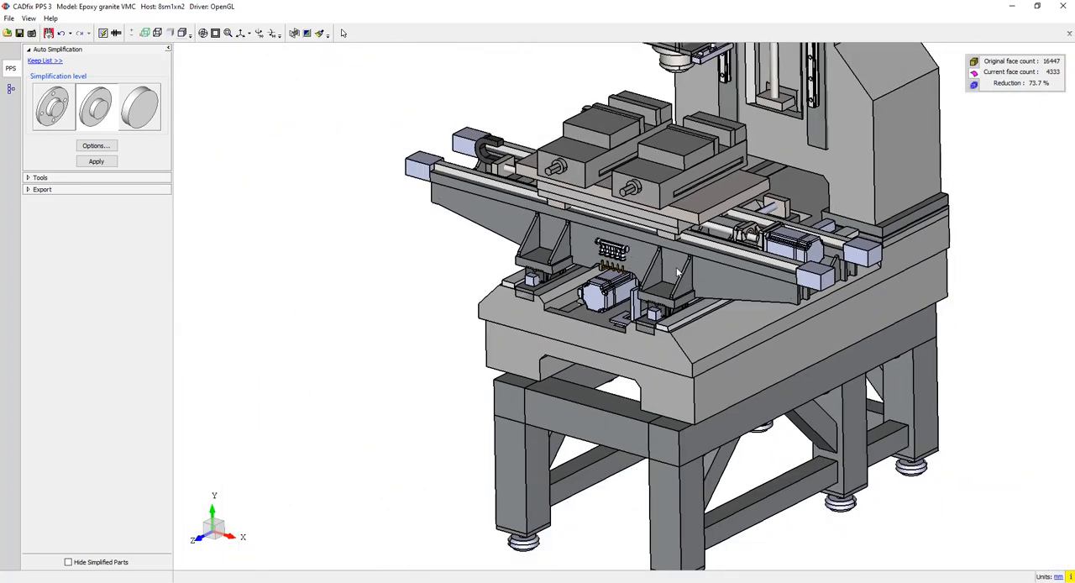
- Export the simplified model as a STEP AP 242 file named Epoxy granite VMC_cf.stp in the VMC folder
click(62, 190)
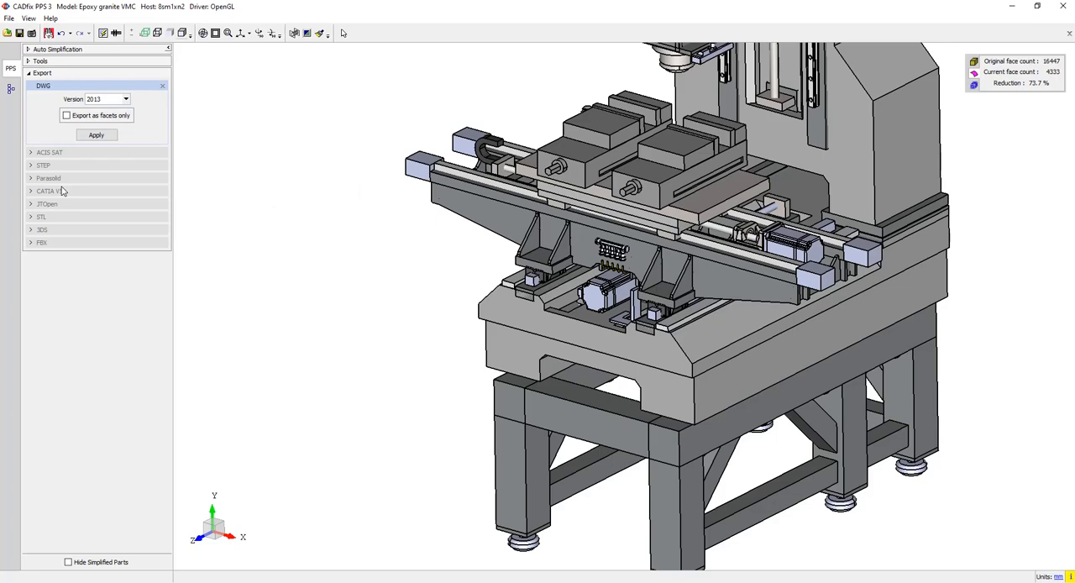
click(162, 86)
click(62, 113)
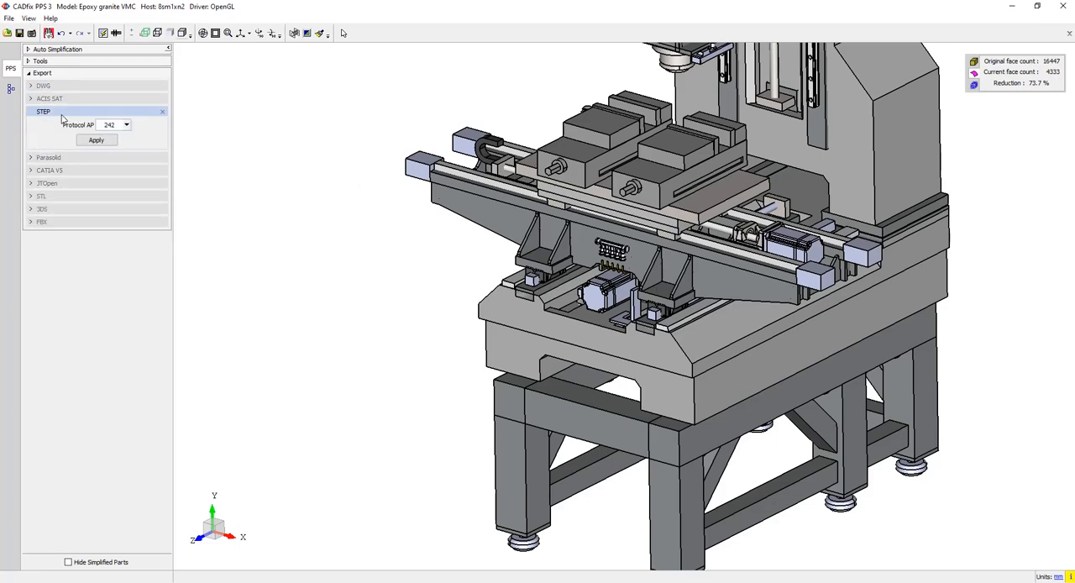
click(100, 142)
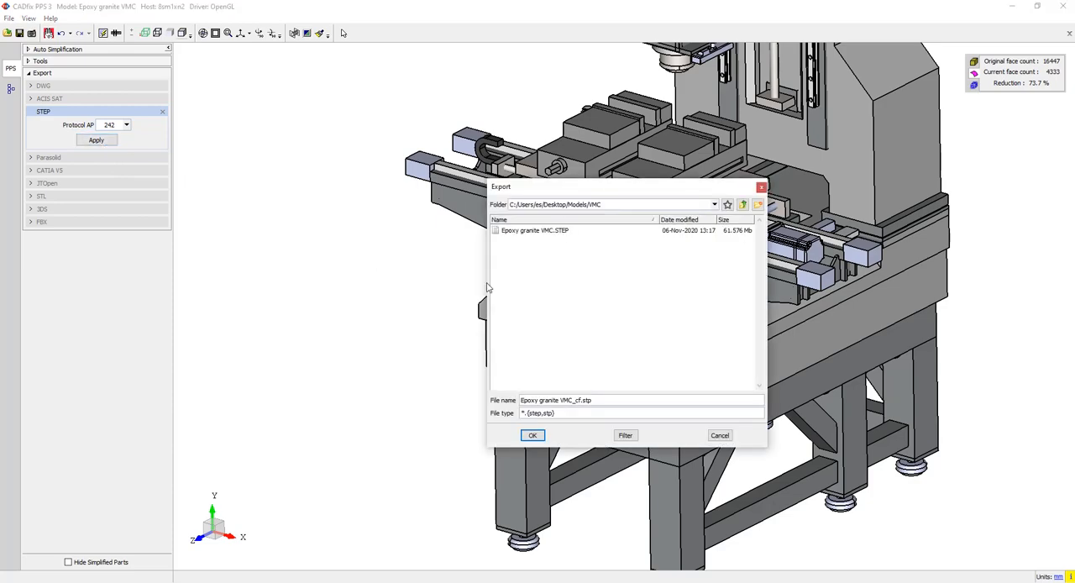
click(532, 435)
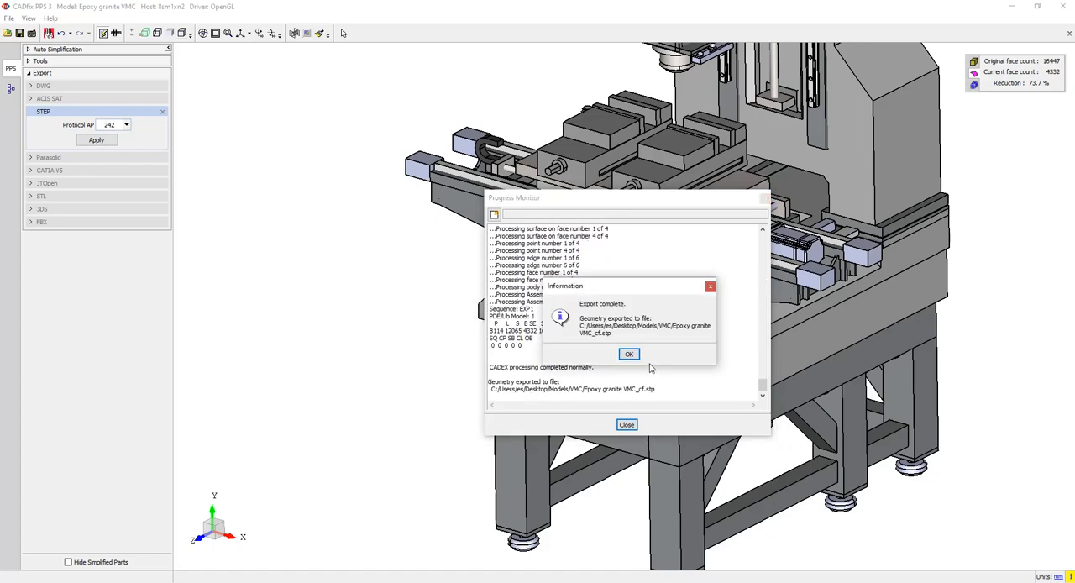
click(632, 358)
click(627, 424)
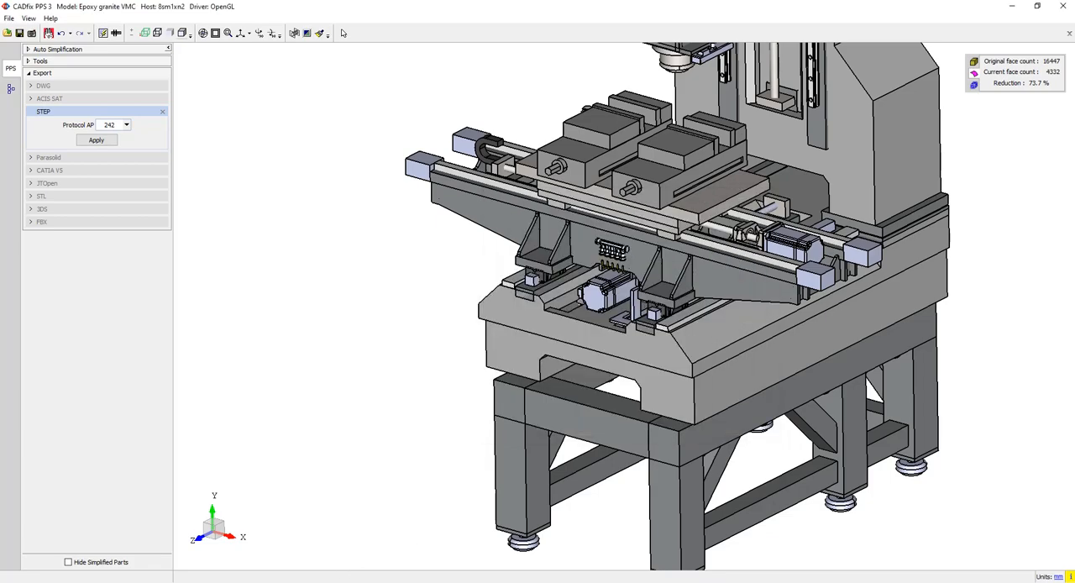
- Switch to the VMC folder in File Explorer, compare the original and simplified STEP file sizes, and return to CADfix PPS
mouse_move(316, 582)
click(321, 559)
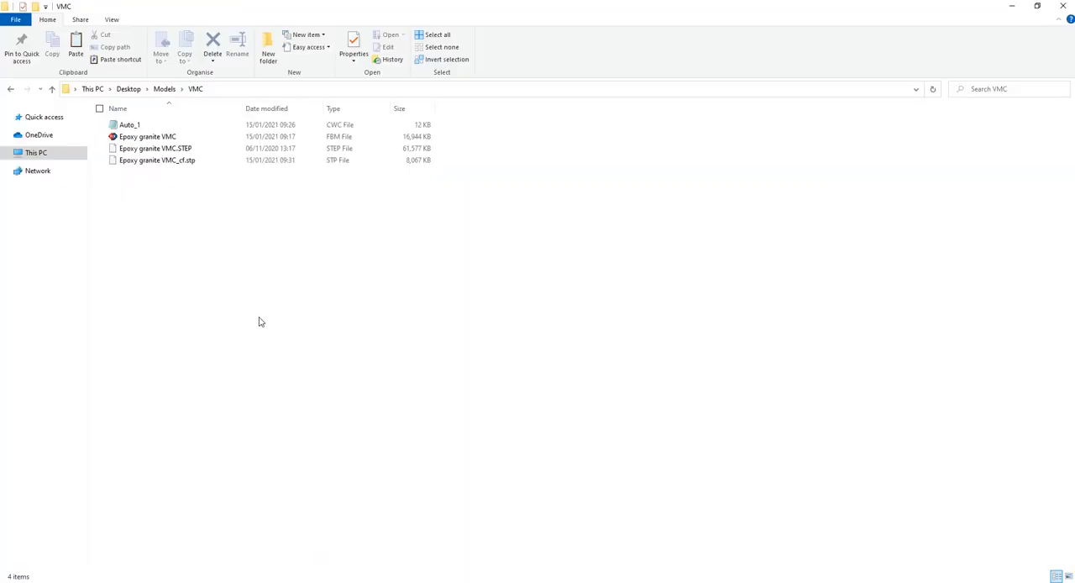
click(178, 161)
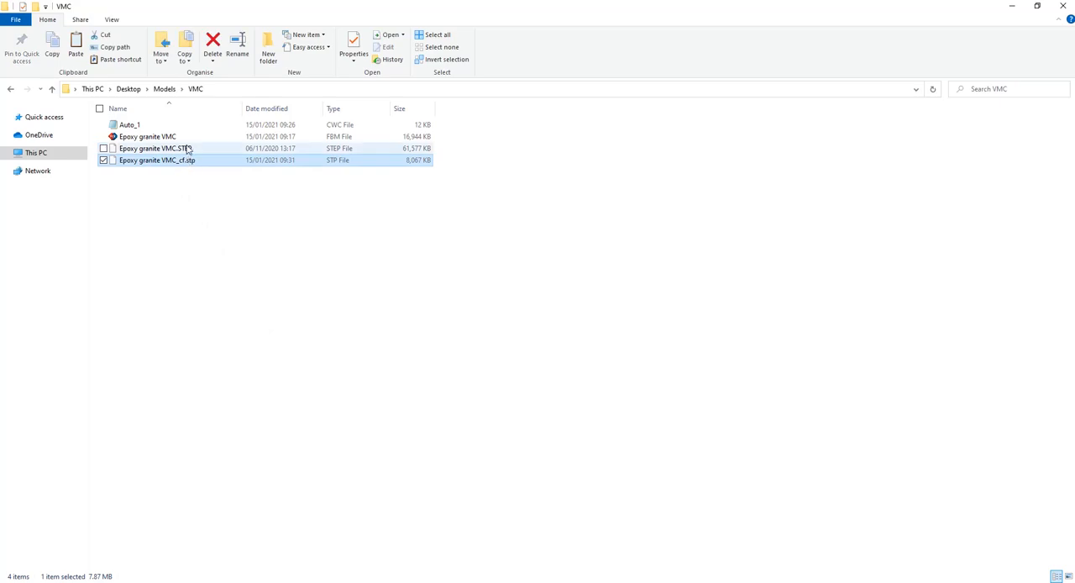
ctrl+click(188, 149)
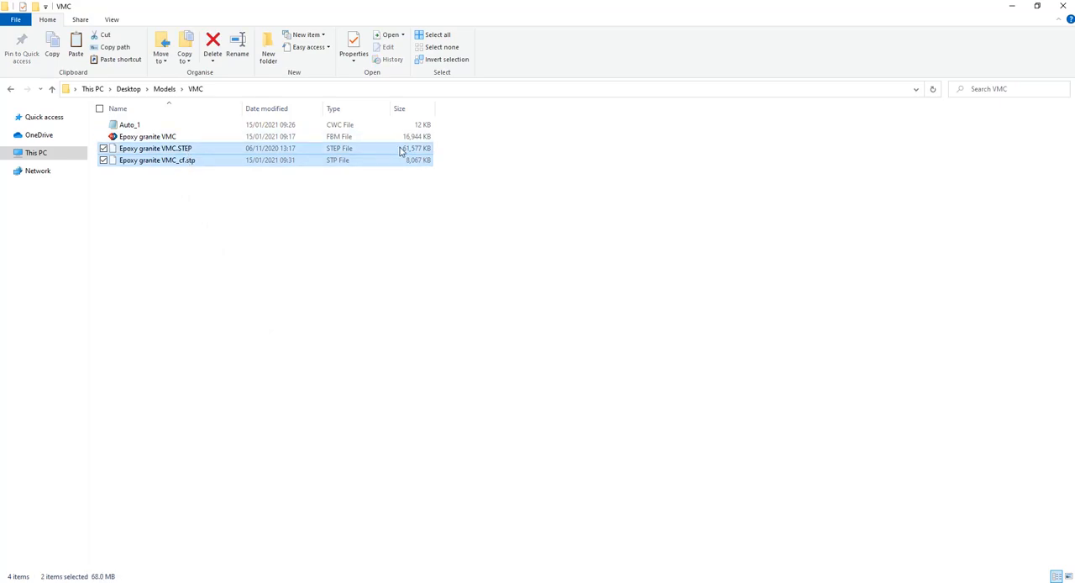
click(398, 190)
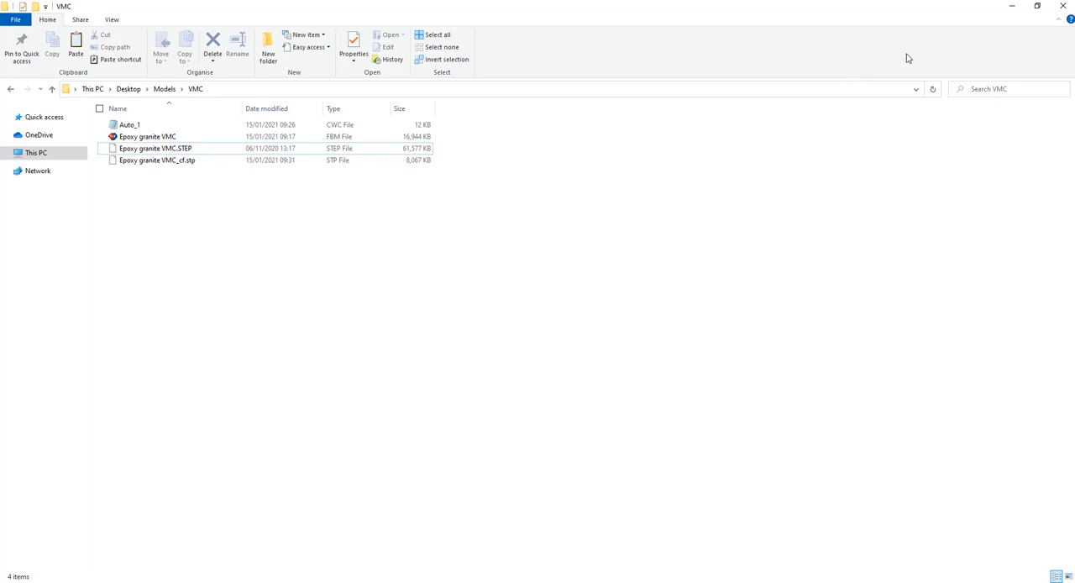
click(1009, 12)
scroll(718, 157, down, 7)
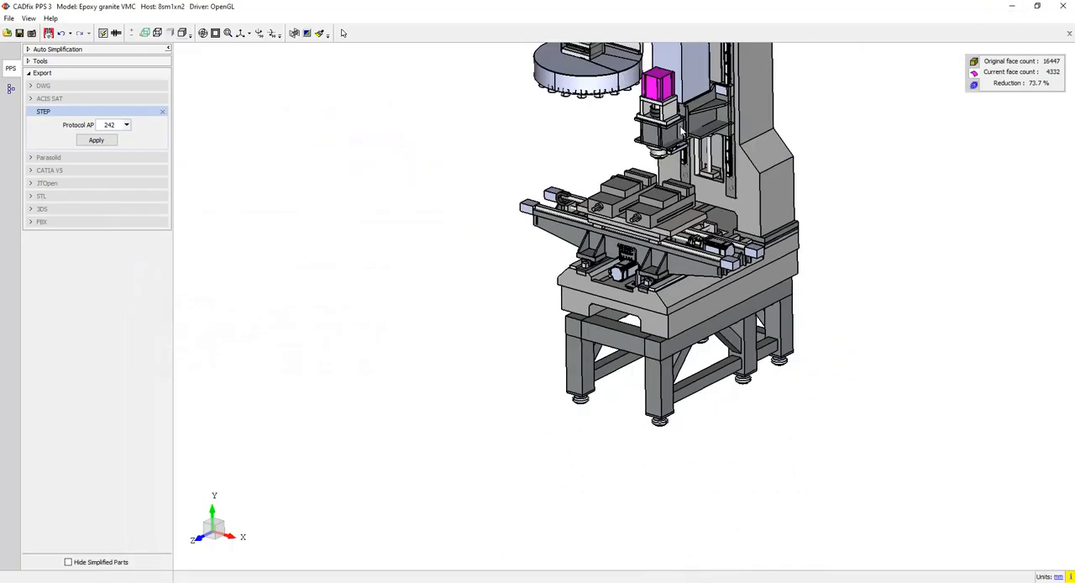
middle_drag(717, 168, 670, 272)
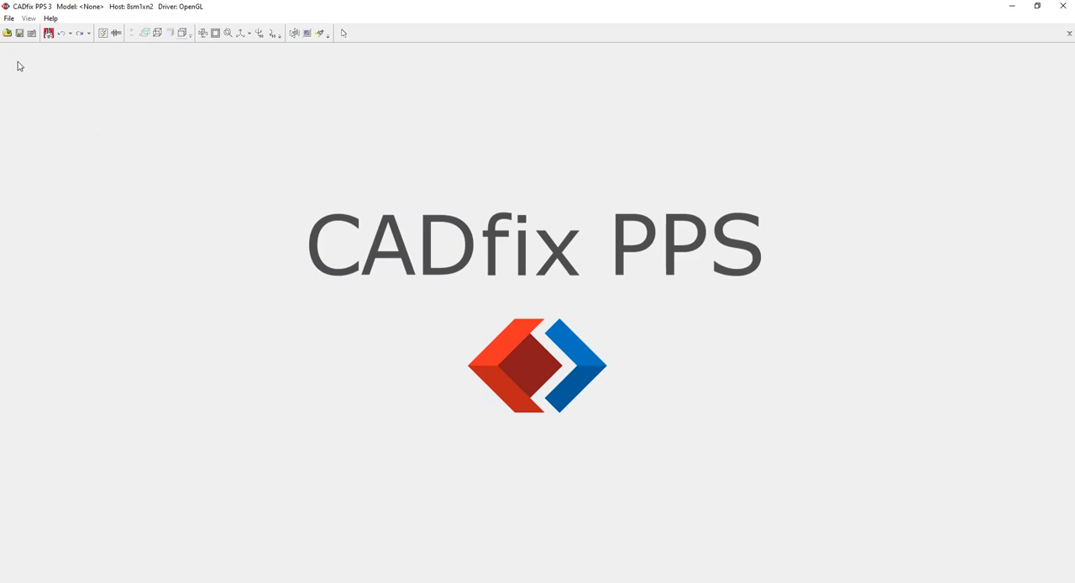
- Set up a multiple-file open from the Batch folder with ASEMBLY AREA ES KRIM b.x_t, Concrete_feeding_system.stp and RCG4505-0100B.stp
click(7, 33)
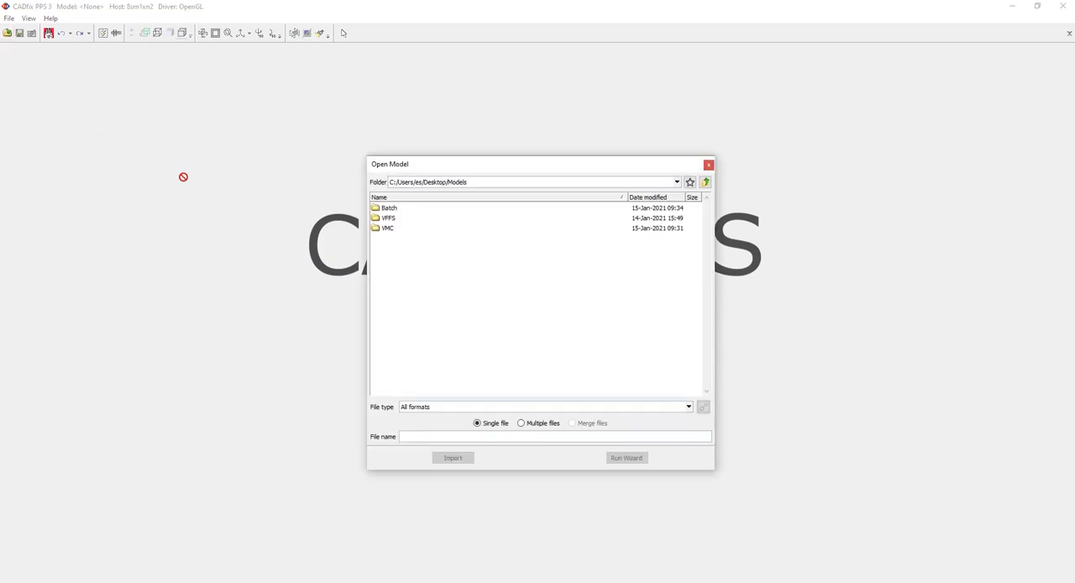
click(527, 425)
double_click(400, 209)
double_click(420, 208)
double_click(420, 219)
click(417, 229)
double_click(417, 231)
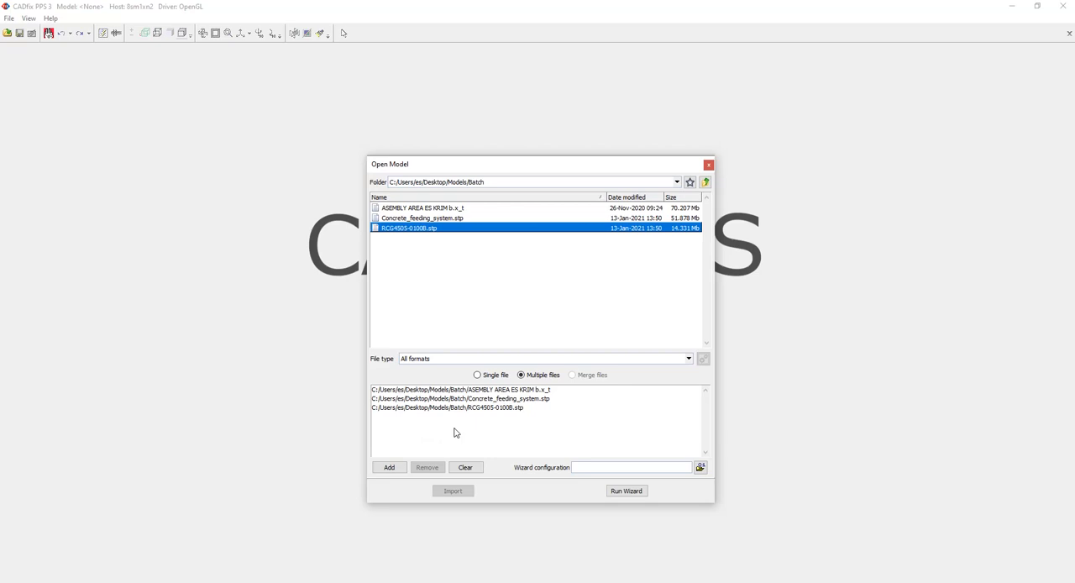
- Load Auto_1.cwc from the VMC folder as the wizard configuration and run the wizard on the listed files
click(700, 467)
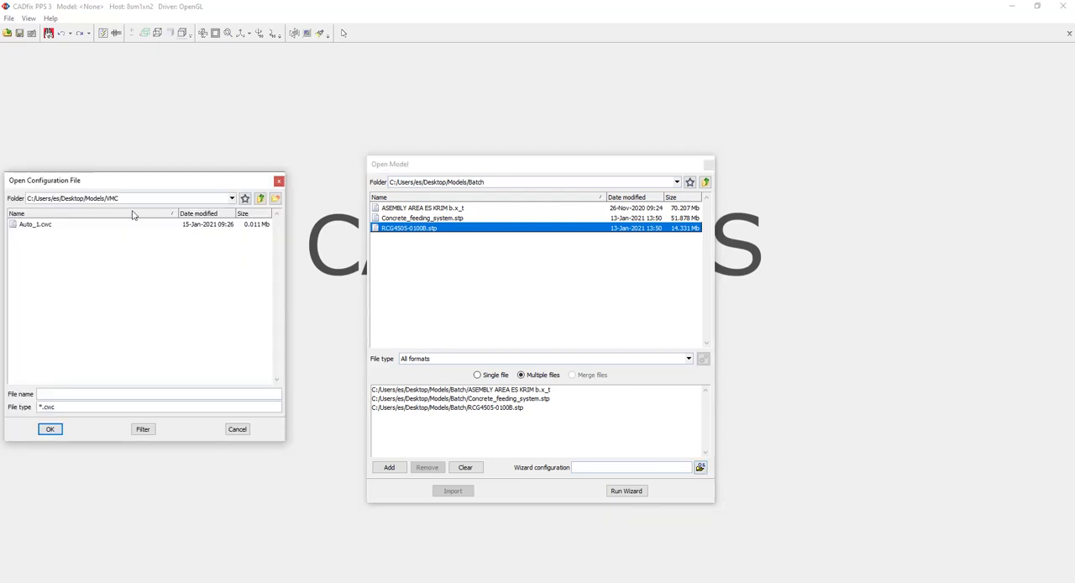
click(33, 225)
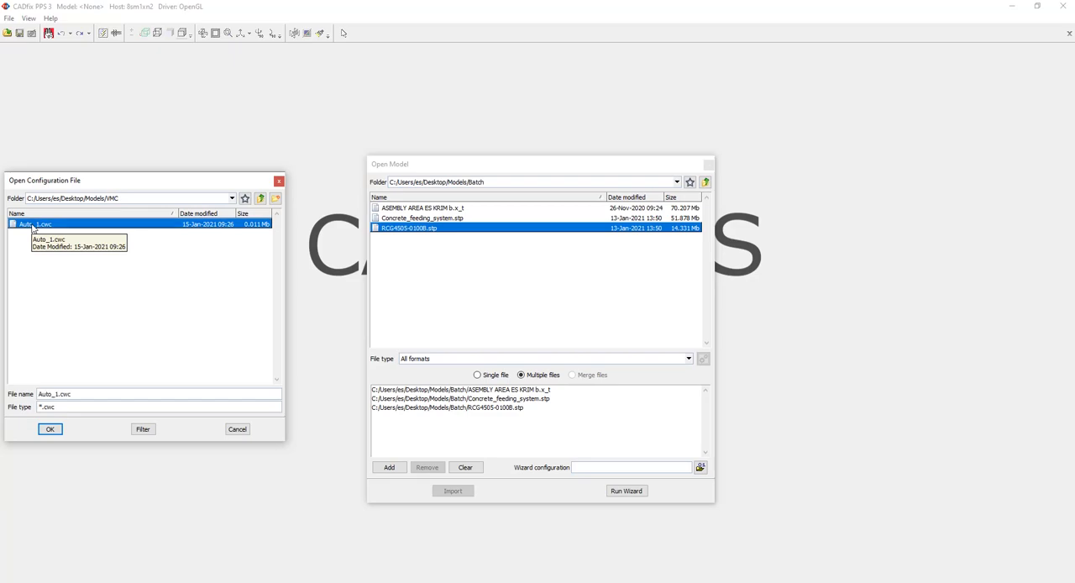
click(50, 429)
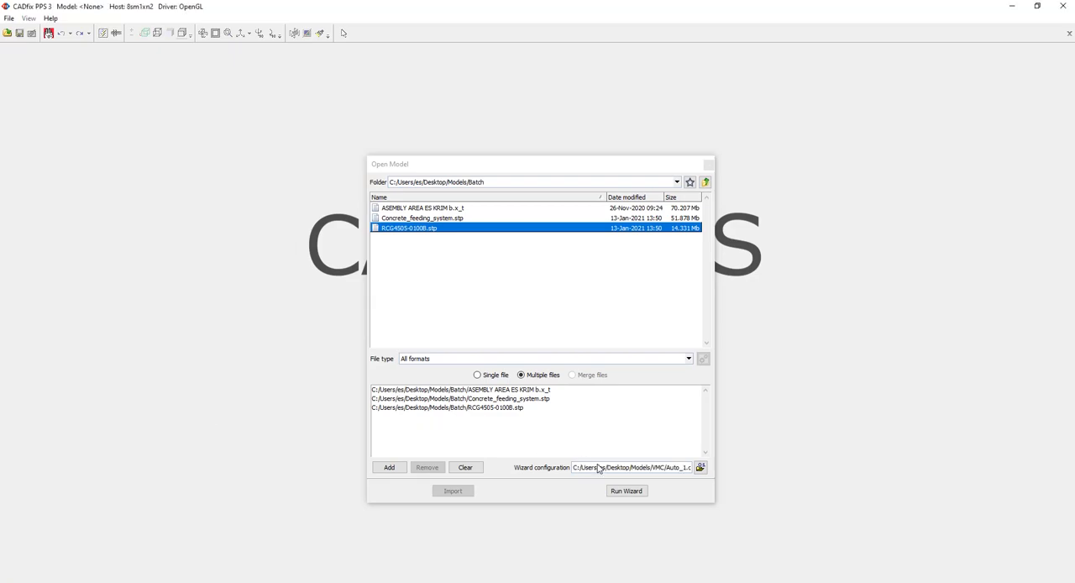
click(626, 491)
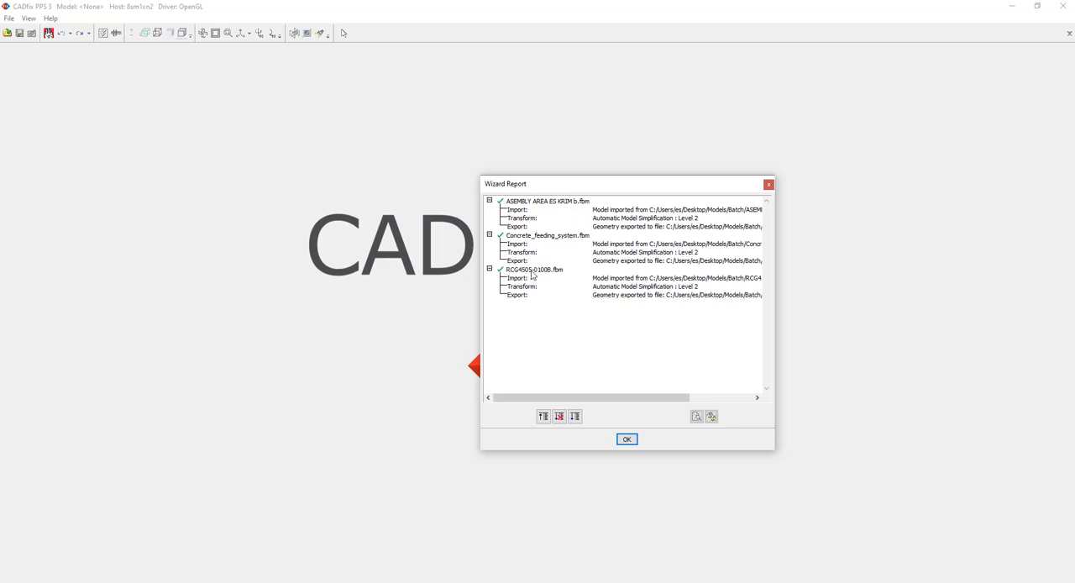
- Open the Concrete_feeding_system model from the wizard report for interactive processing and display it shaded with wireframe
click(564, 237)
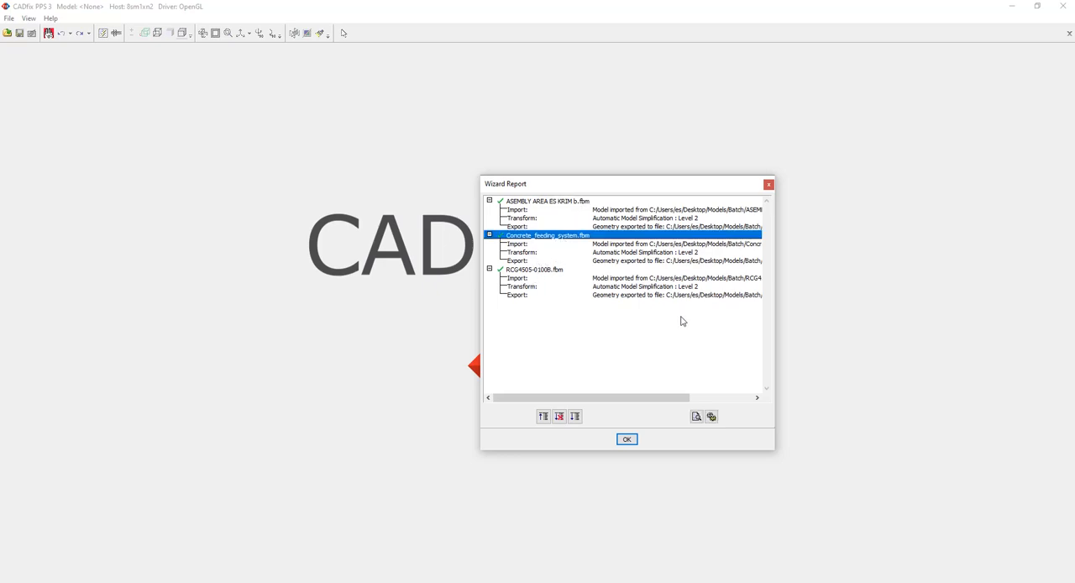
click(711, 417)
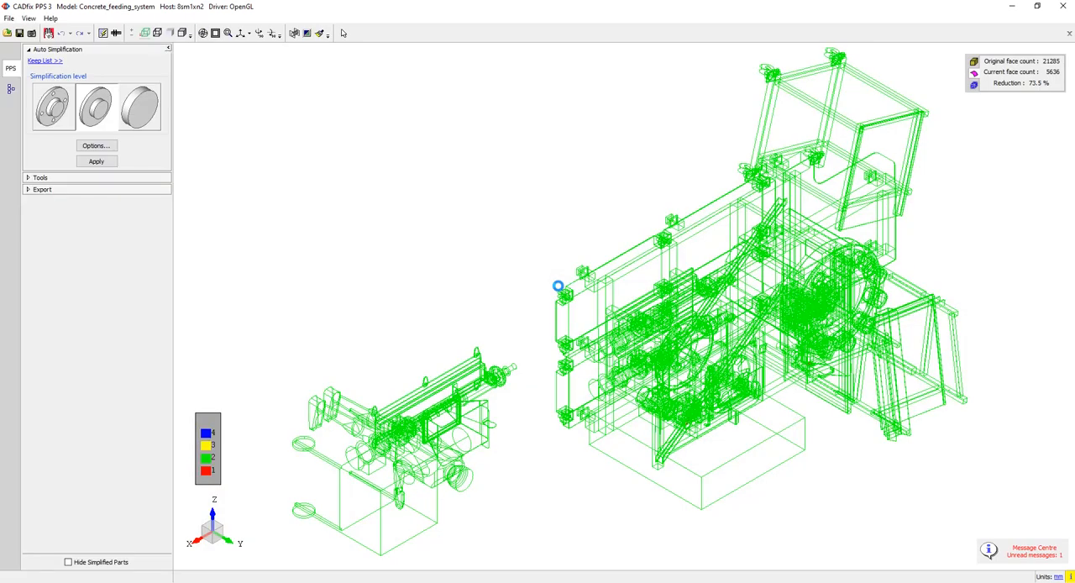
click(183, 33)
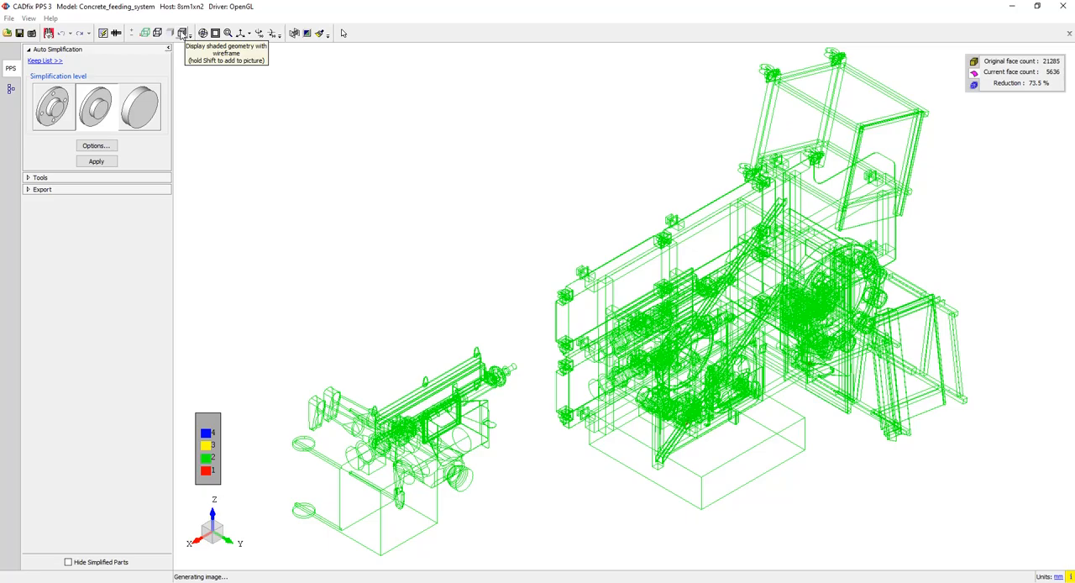
- Examine the simplified concrete feeding system from several angles, looking closely at the trolley castors, pump motors and frame
mouse_move(715, 318)
middle_down()
mouse_move(585, 217)
mouse_move(458, 65)
middle_up()
middle_drag(820, 286, 670, 294)
middle_drag(874, 359, 824, 342)
middle_drag(936, 297, 504, 374)
mouse_move(929, 318)
middle_down()
mouse_move(794, 333)
mouse_move(930, 318)
middle_up()
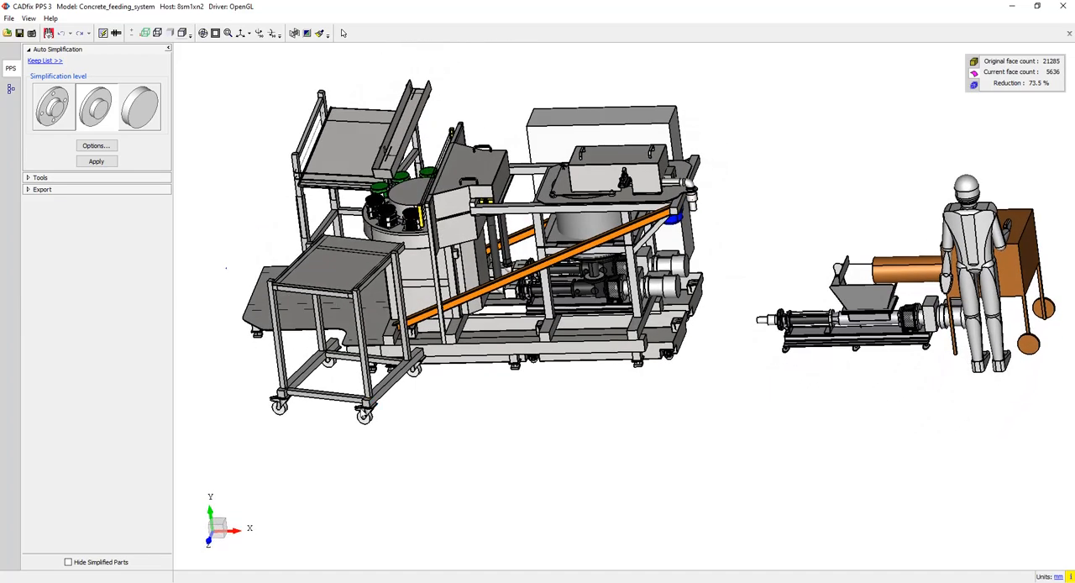
scroll(444, 395, up, 6)
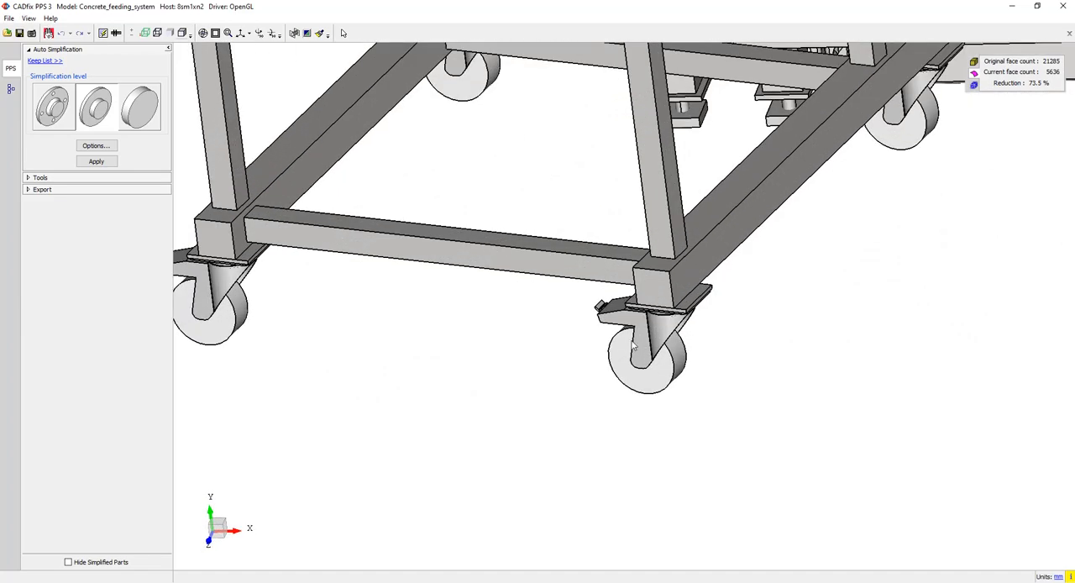
scroll(641, 352, down, 6)
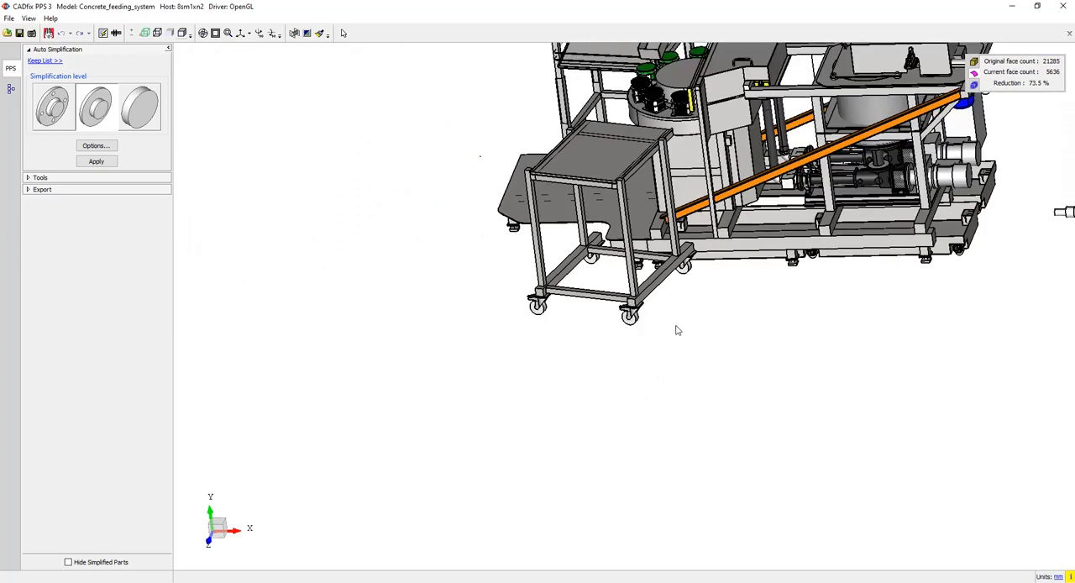
scroll(842, 233, up, 6)
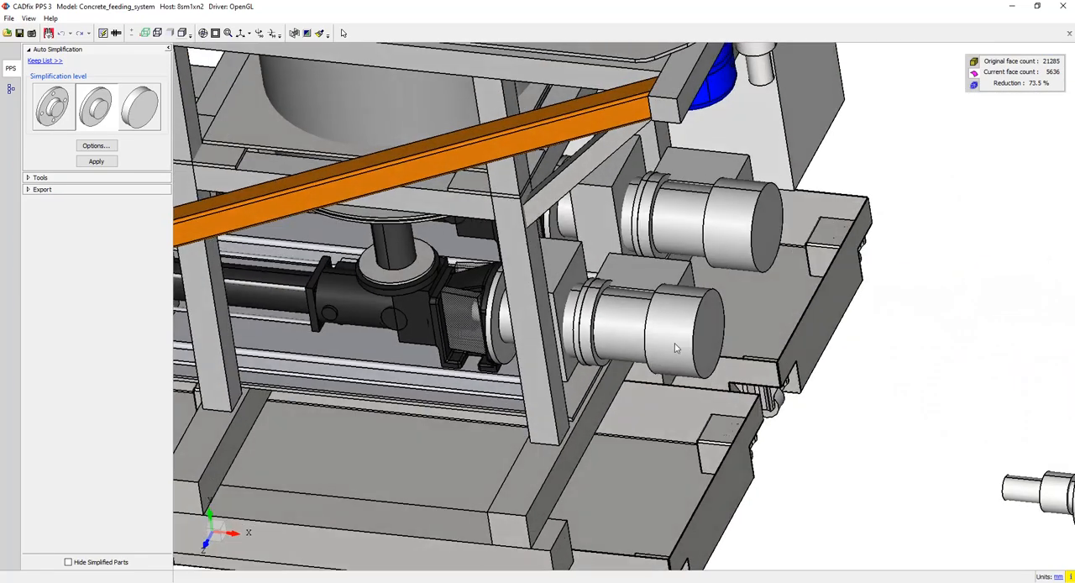
middle_drag(676, 344, 634, 332)
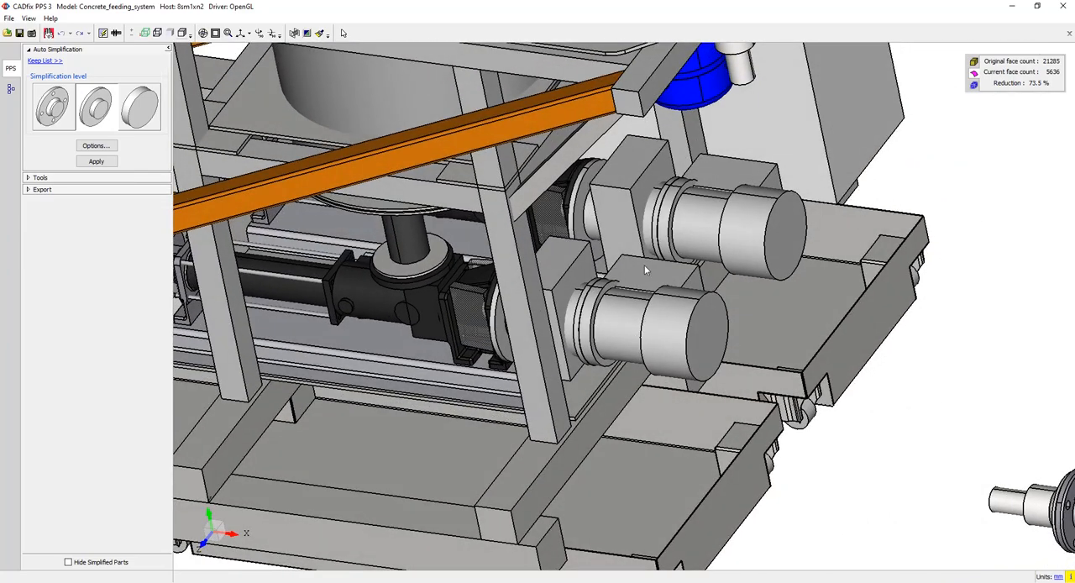
scroll(602, 308, down, 6)
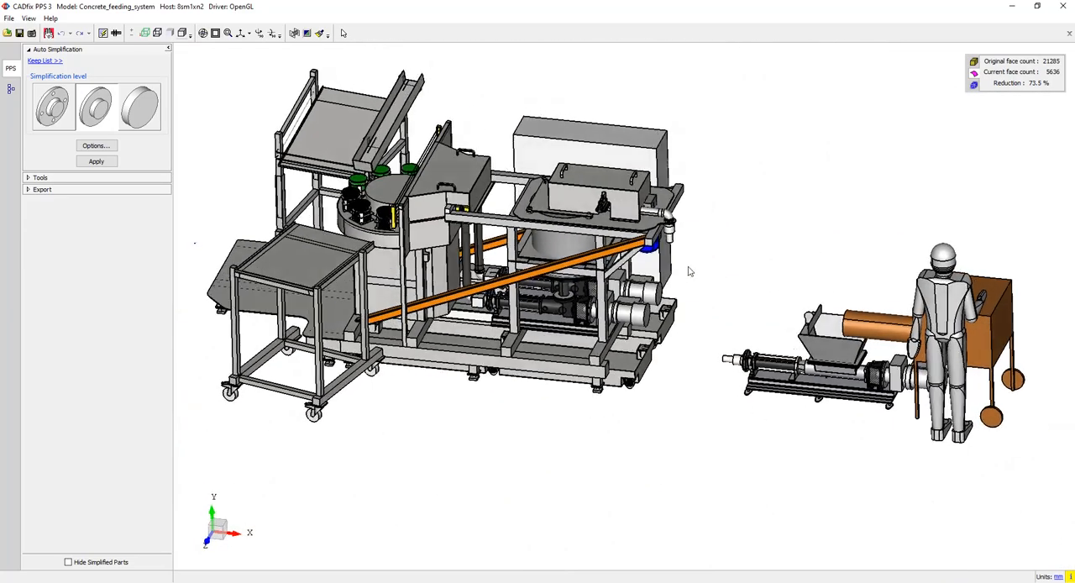
middle_drag(695, 262, 680, 279)
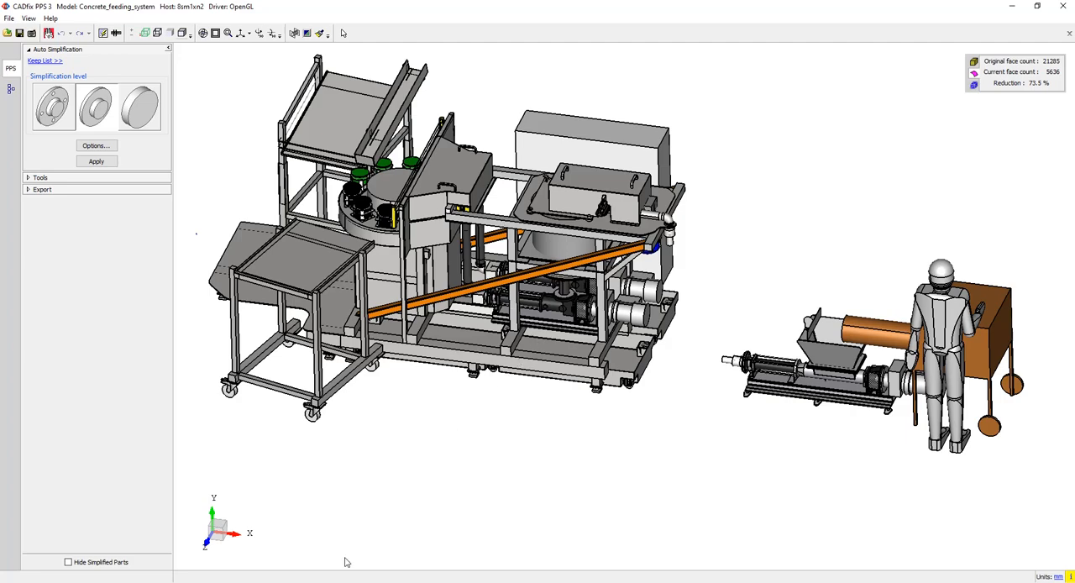
- Switch to the Batch folder in File Explorer and select the original and _cf.stp files of all three models to compare their sizes
click(345, 529)
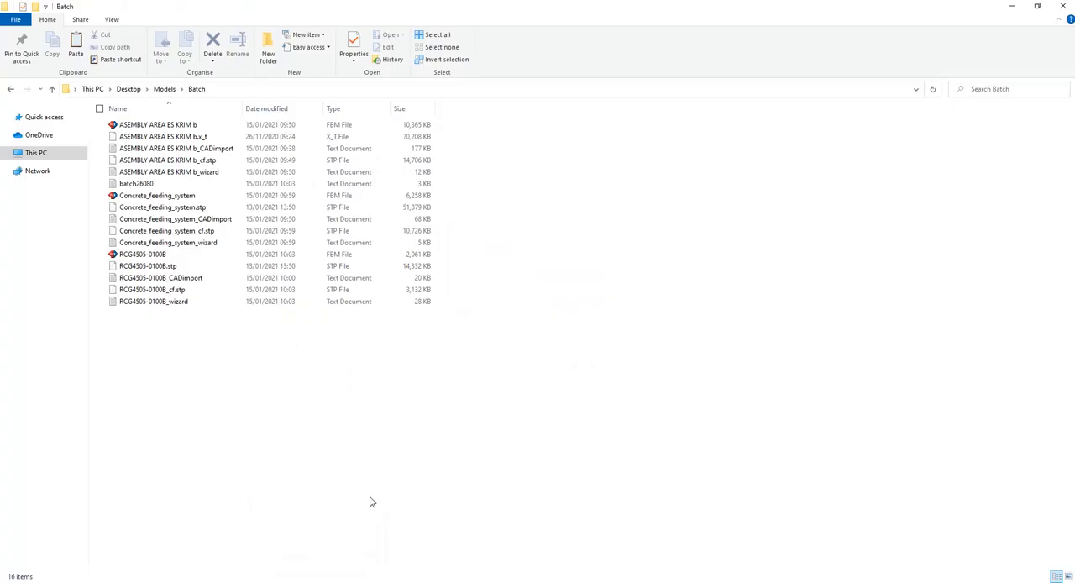
click(214, 209)
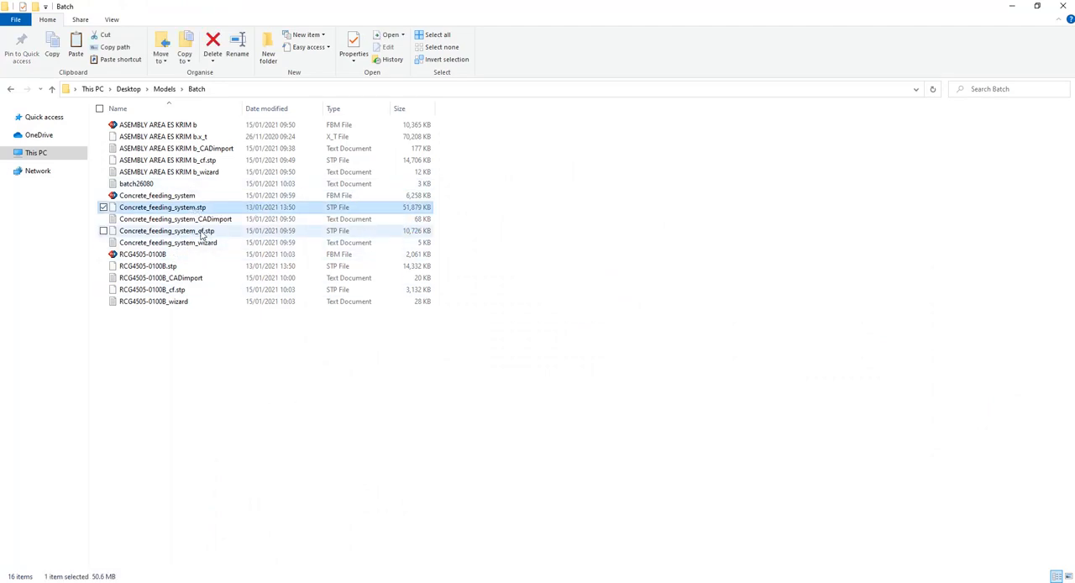
ctrl+click(200, 233)
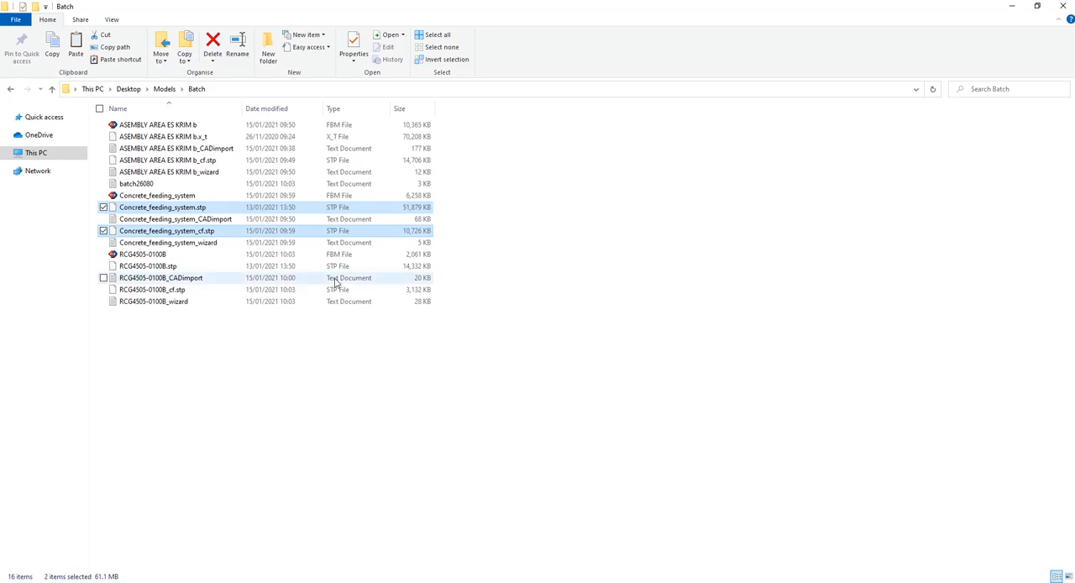
click(206, 267)
ctrl+click(417, 290)
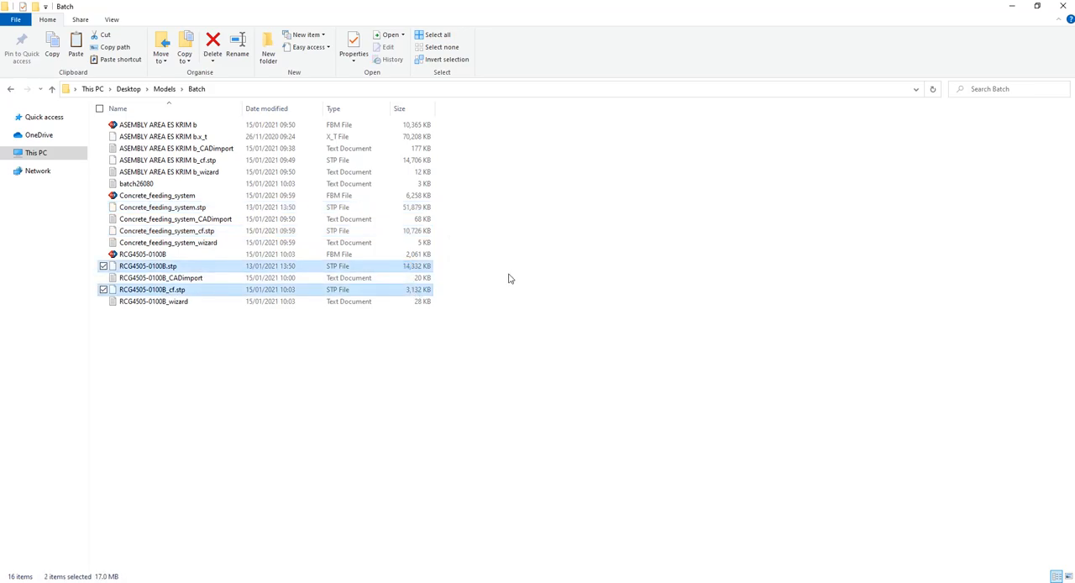
ctrl+click(407, 137)
ctrl+click(351, 161)
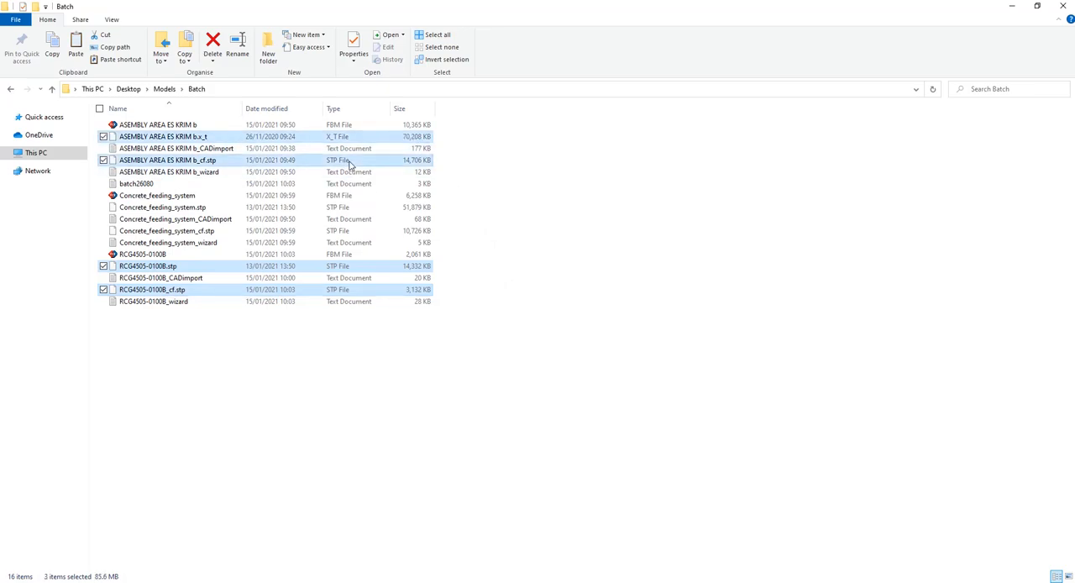
ctrl+click(376, 210)
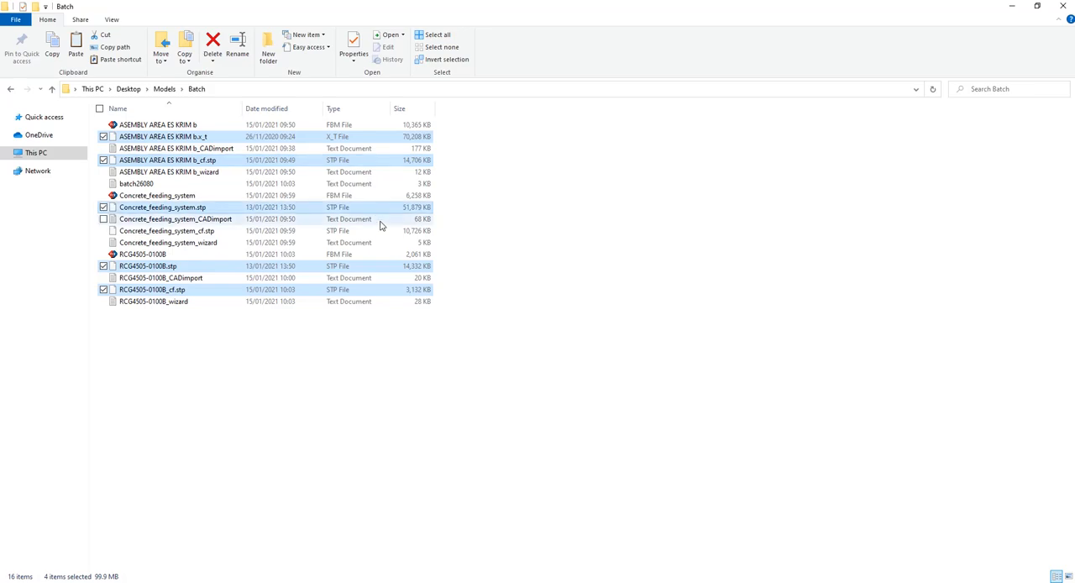
ctrl+click(379, 231)
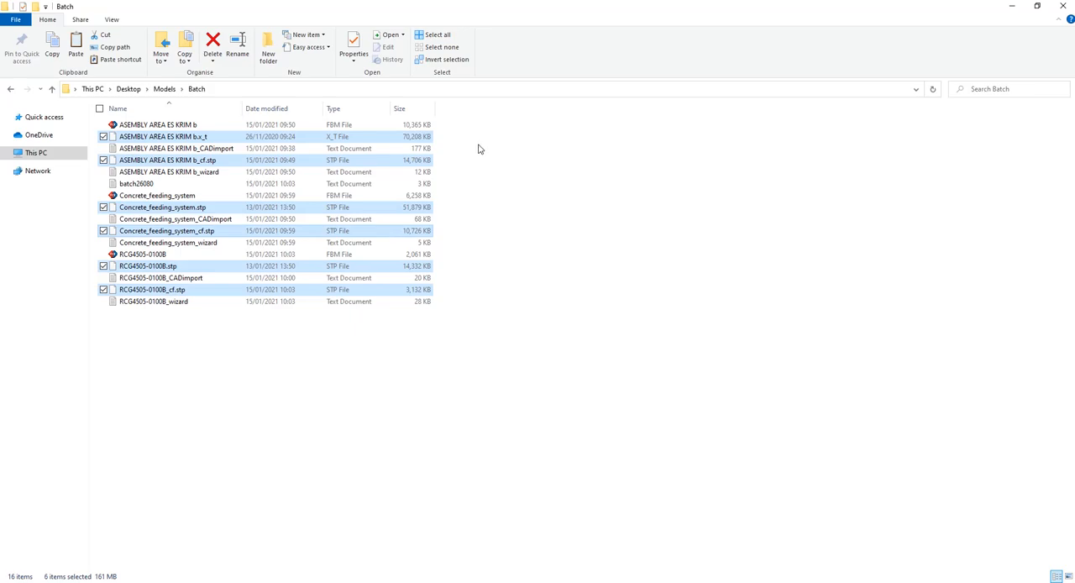